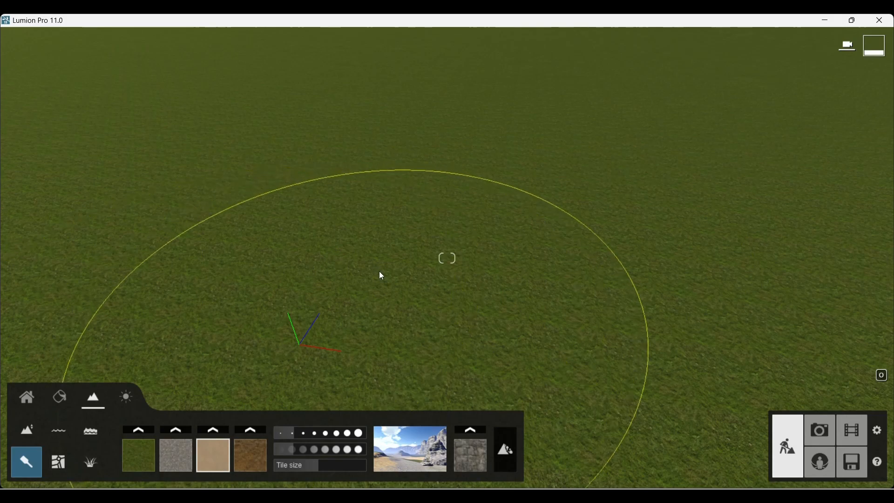
- Raise the flat grass terrain beside the origin axes into a steep rocky mound using the landscape height Raise brush
left_click(30, 432)
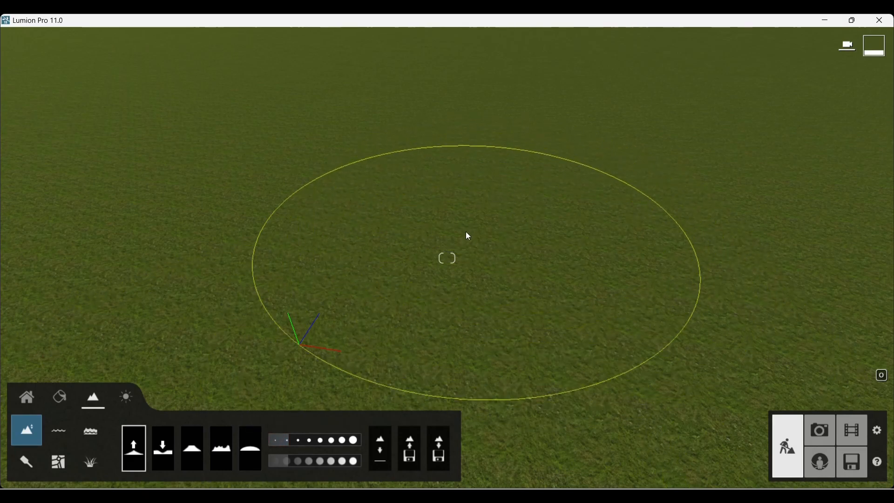
mouse_move(282, 443)
left_mouse_down()
mouse_move(270, 441)
mouse_move(288, 443)
left_mouse_up()
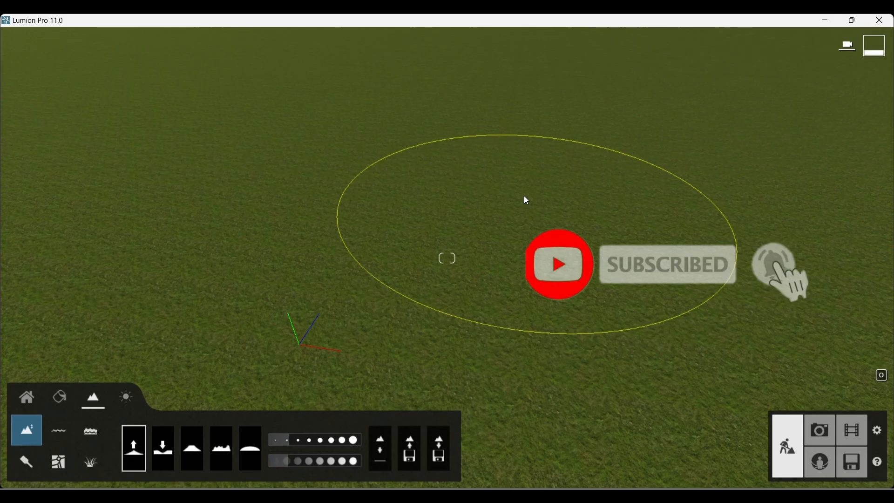
scroll(524, 196, "down", 5)
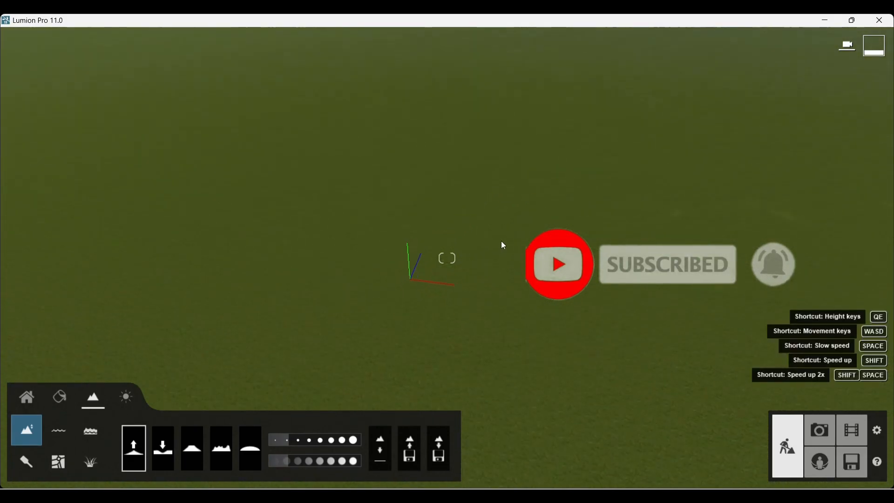
scroll(479, 258, "up", 5)
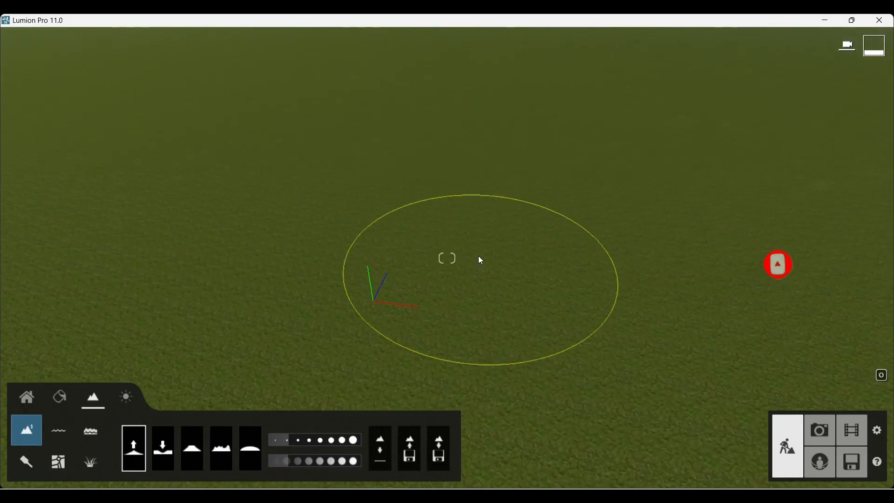
mouse_move(496, 243)
left_mouse_down()
mouse_move(508, 236)
mouse_move(519, 194)
left_mouse_up()
scroll(518, 193, "down", 5)
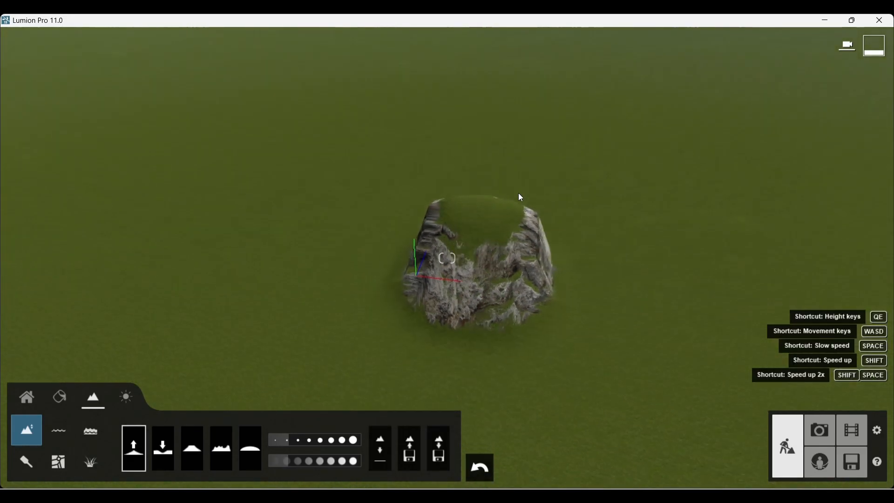
left_click_drag(463, 227, 461, 219)
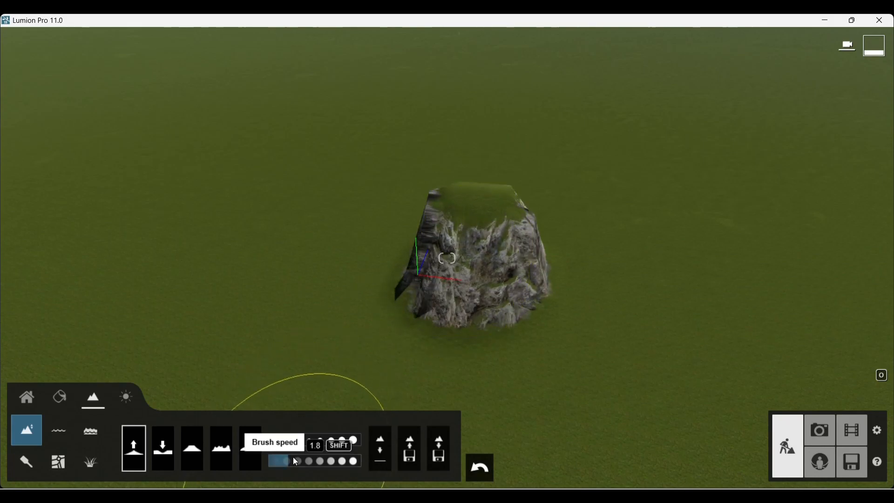
- Raise three more steep rocks around the first mound: a tall one on its right, one behind and one in front-left
left_click_drag(647, 301, 648, 304)
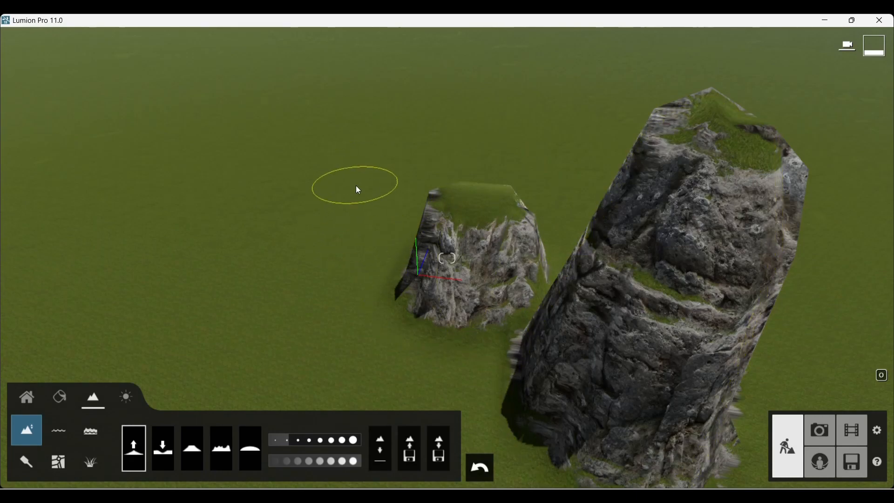
left_click_drag(365, 190, 365, 190)
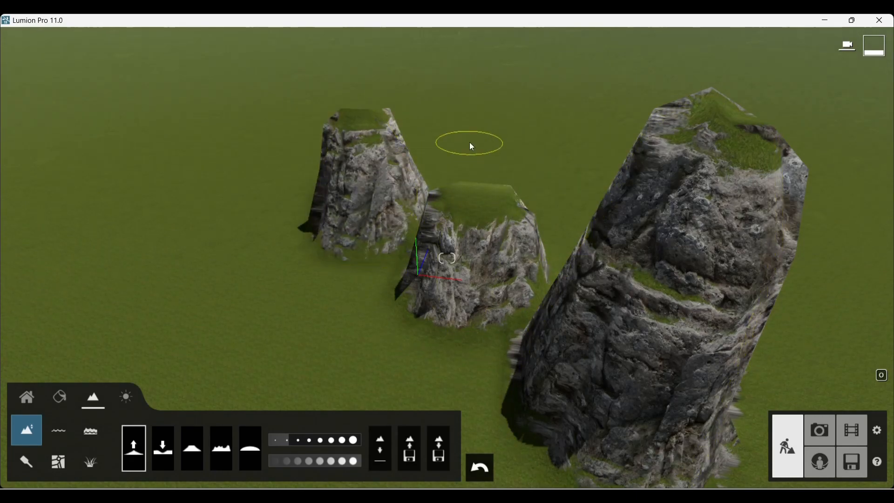
left_click(287, 460)
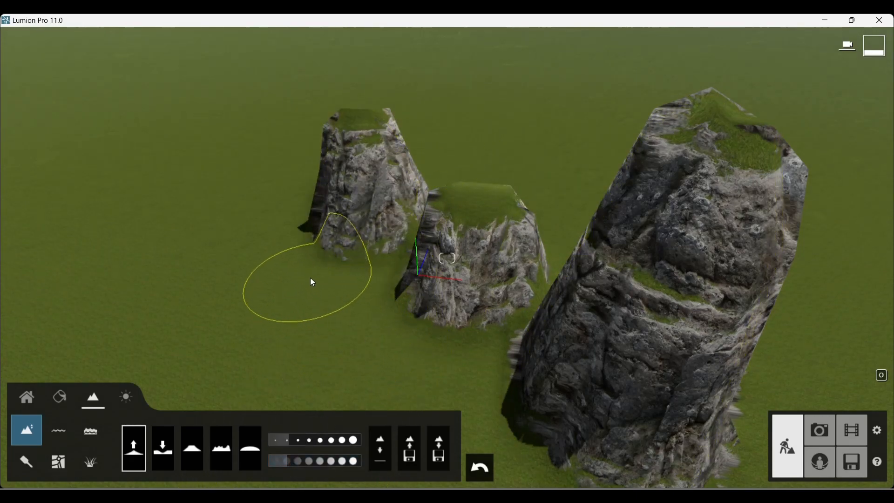
left_click_drag(312, 281, 331, 259)
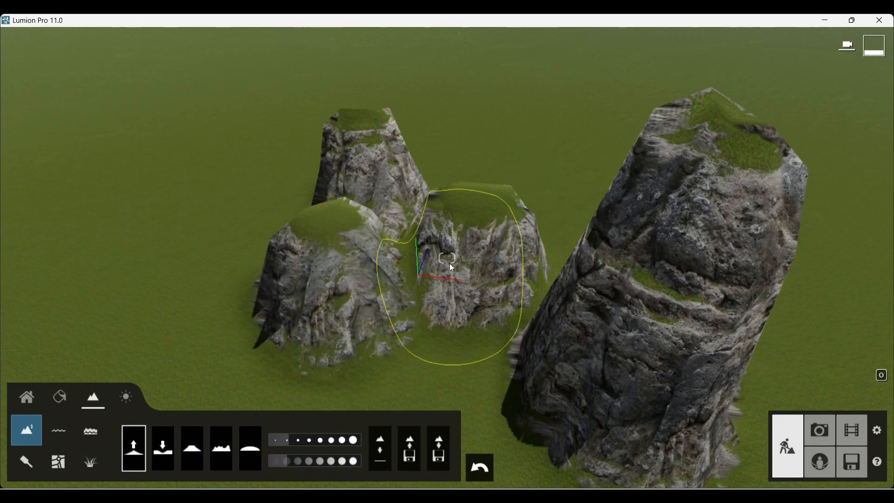
- Raise a chain of low hills behind the rocks and build up the middle mound's top
mouse_move(395, 261)
right_mouse_down()
mouse_move(504, 268)
mouse_move(514, 258)
mouse_move(510, 240)
mouse_move(475, 307)
right_mouse_up()
key("s")
key("w")
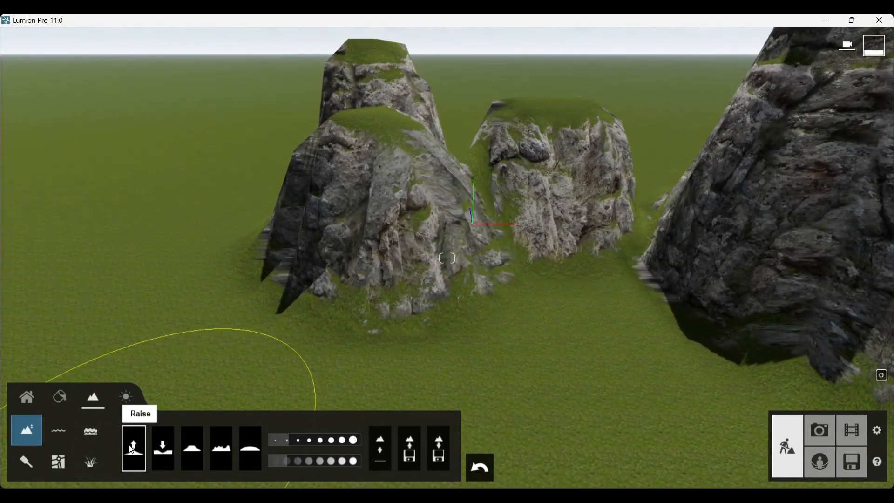
key("s")
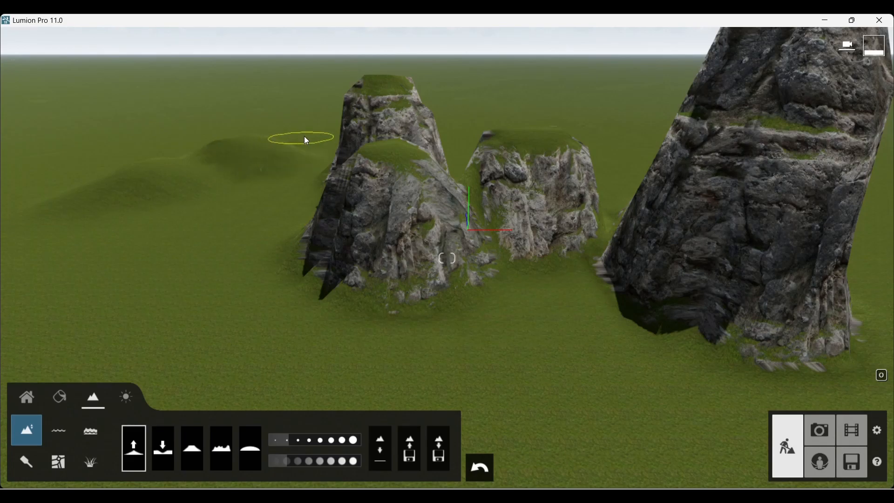
mouse_move(140, 183)
left_mouse_down()
mouse_move(312, 138)
mouse_move(512, 140)
mouse_move(661, 112)
left_mouse_up()
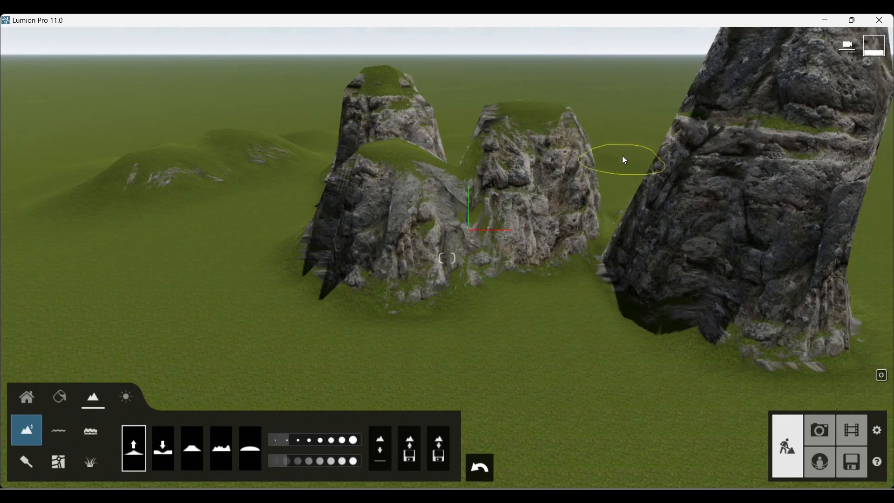
mouse_move(625, 156)
left_mouse_down()
mouse_move(520, 132)
mouse_move(466, 137)
left_mouse_up()
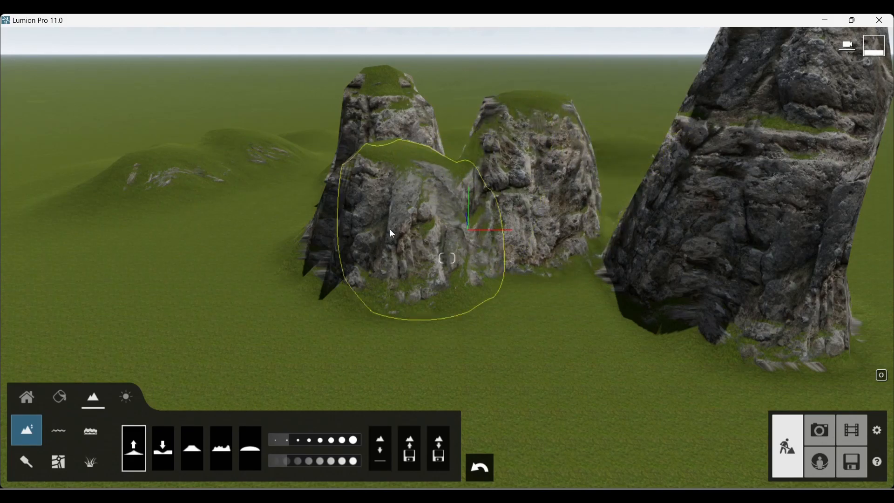
- Lower the ground in front of and to the left of the rocks into a deep curved trench with the Lower brush
left_click(163, 451)
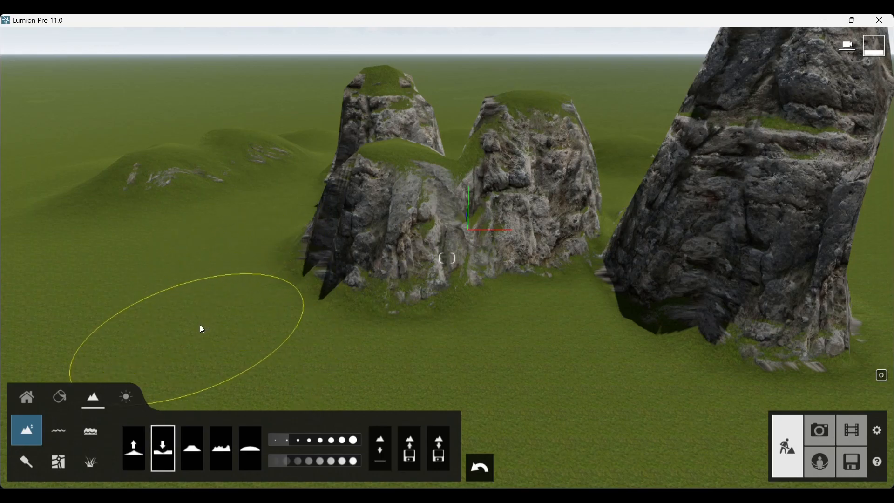
mouse_move(201, 326)
left_mouse_down()
mouse_move(217, 347)
mouse_move(301, 391)
mouse_move(434, 389)
mouse_move(235, 388)
mouse_move(206, 294)
mouse_move(209, 264)
mouse_move(242, 221)
left_mouse_up()
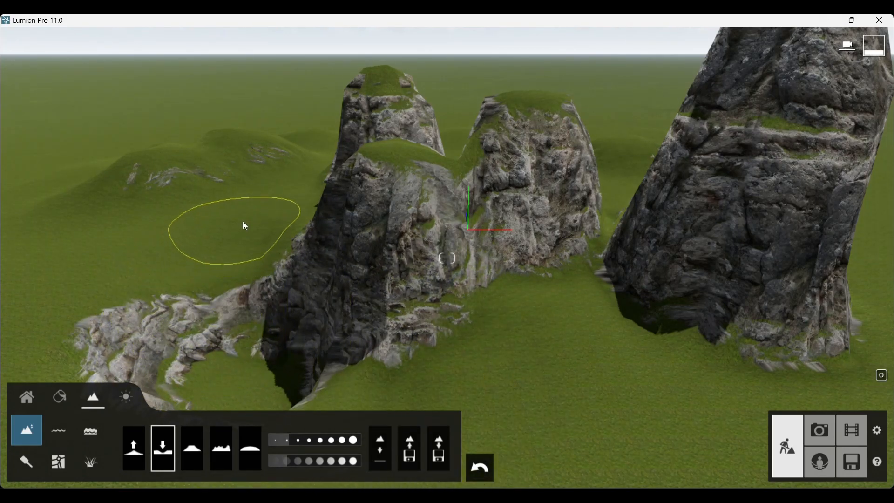
left_click_drag(579, 351, 535, 434)
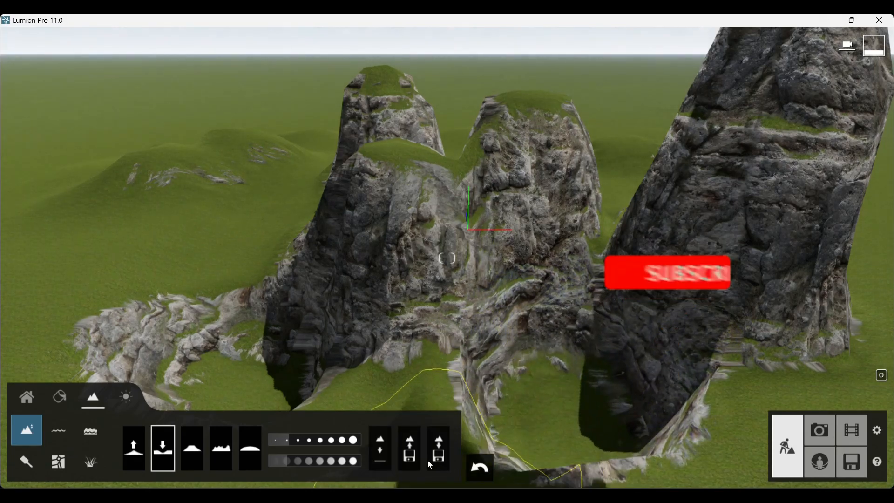
mouse_move(381, 452)
left_mouse_down()
mouse_move(323, 444)
mouse_move(538, 443)
mouse_move(258, 452)
mouse_move(138, 323)
mouse_move(192, 310)
mouse_move(197, 289)
mouse_move(220, 350)
mouse_move(282, 406)
mouse_move(308, 340)
left_mouse_up()
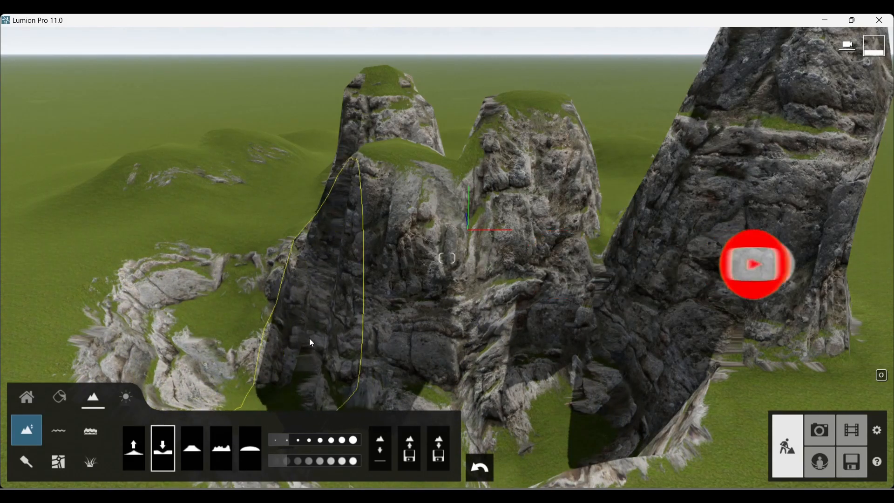
- Flatten the tops of the front-left rock and the tall right rock, and level the low hill behind on the left
scroll(362, 328, "down", 3)
right_click_drag(361, 328, 433, 346)
scroll(376, 305, "up", 3)
scroll(381, 357, "down", 5)
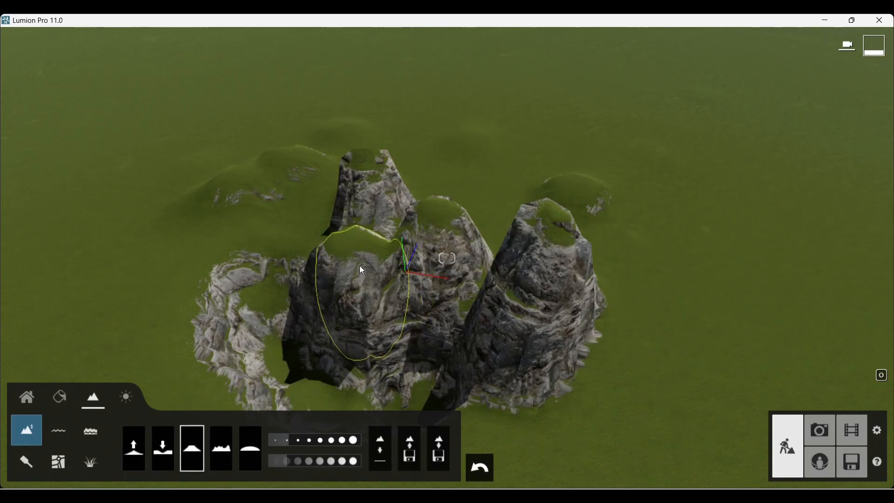
left_click_drag(362, 263, 361, 262)
mouse_move(540, 205)
left_mouse_down()
mouse_move(548, 225)
mouse_move(484, 214)
left_mouse_up()
mouse_move(230, 183)
left_mouse_down()
mouse_move(243, 175)
mouse_move(254, 189)
mouse_move(275, 189)
mouse_move(287, 210)
left_mouse_up()
mouse_move(269, 272)
left_mouse_down()
mouse_move(274, 343)
mouse_move(295, 376)
mouse_move(334, 392)
mouse_move(499, 378)
mouse_move(376, 356)
mouse_move(274, 306)
mouse_move(286, 207)
left_mouse_up()
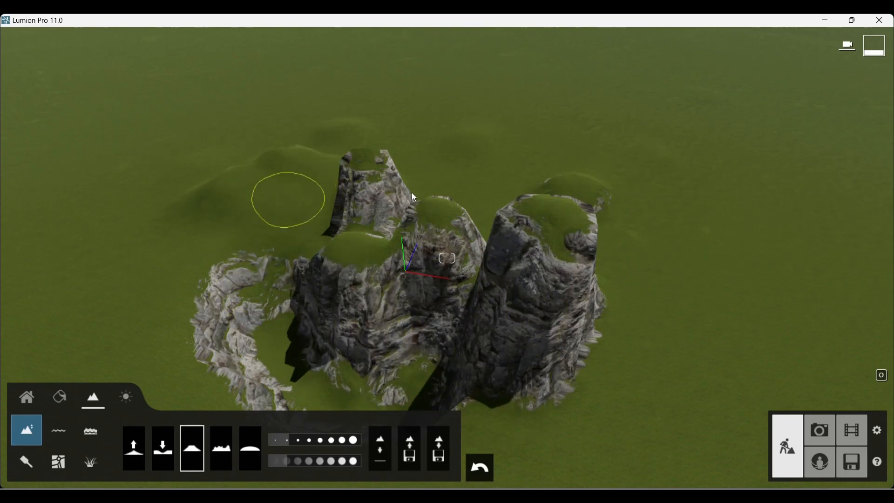
- Flatten the rear rock's top, widen the right rock's plateau and level the outer end of the left hill
mouse_move(365, 160)
left_mouse_down()
mouse_move(351, 152)
mouse_move(347, 160)
mouse_move(381, 160)
mouse_move(351, 164)
mouse_move(480, 196)
left_mouse_up()
mouse_move(571, 194)
left_mouse_down()
mouse_move(589, 198)
mouse_move(581, 213)
mouse_move(502, 237)
mouse_move(499, 198)
left_mouse_up()
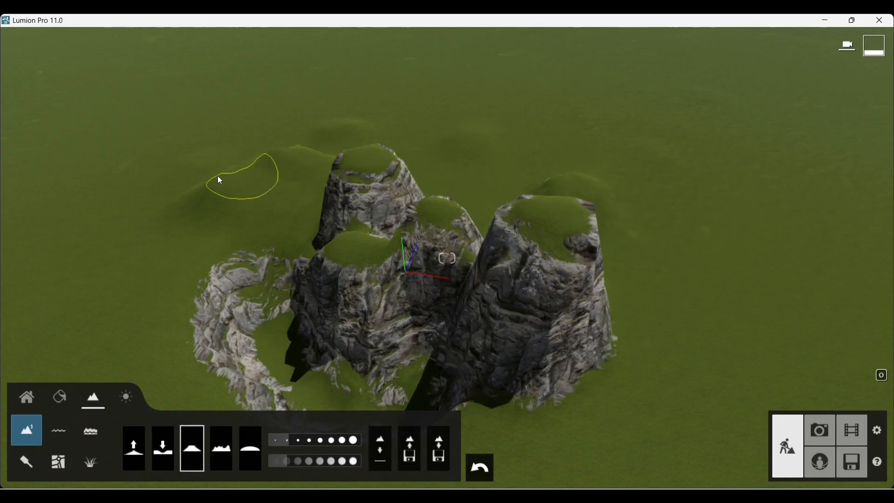
left_click_drag(211, 191, 255, 182)
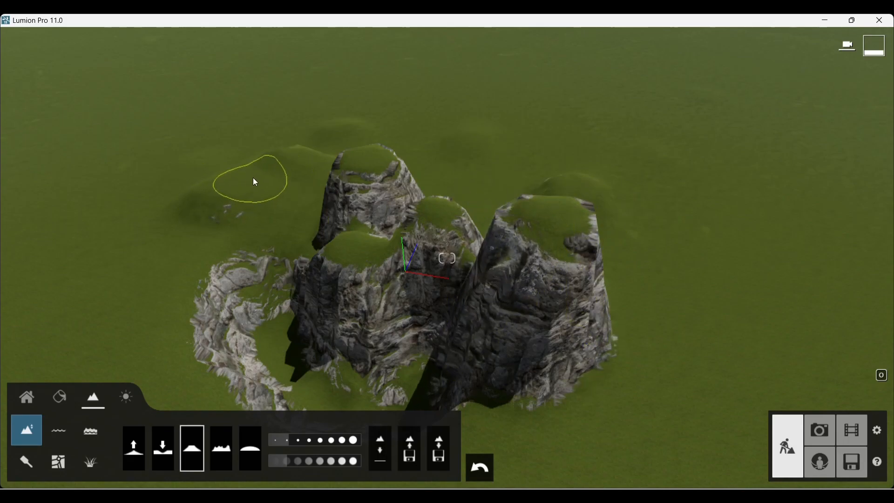
- Roughen the flat ground left of the trench into jagged spikes with the Jitter brush at brush speed 2.4
left_click(226, 459)
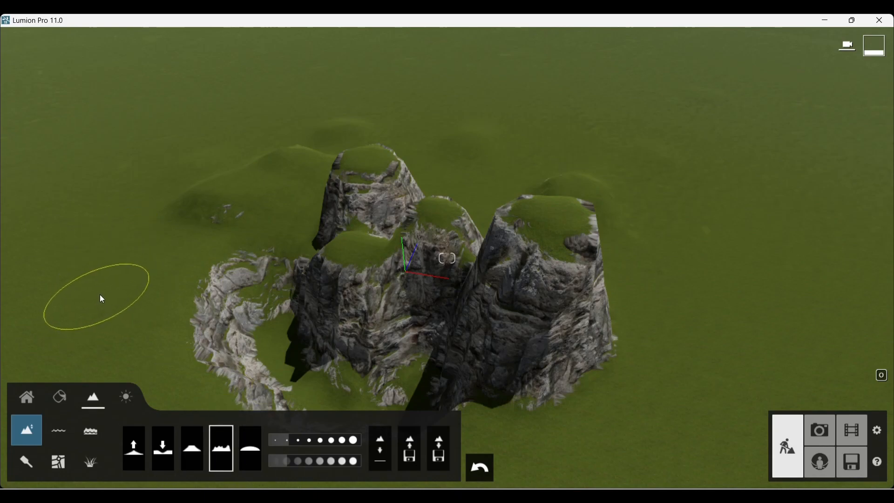
left_click_drag(101, 294, 102, 297)
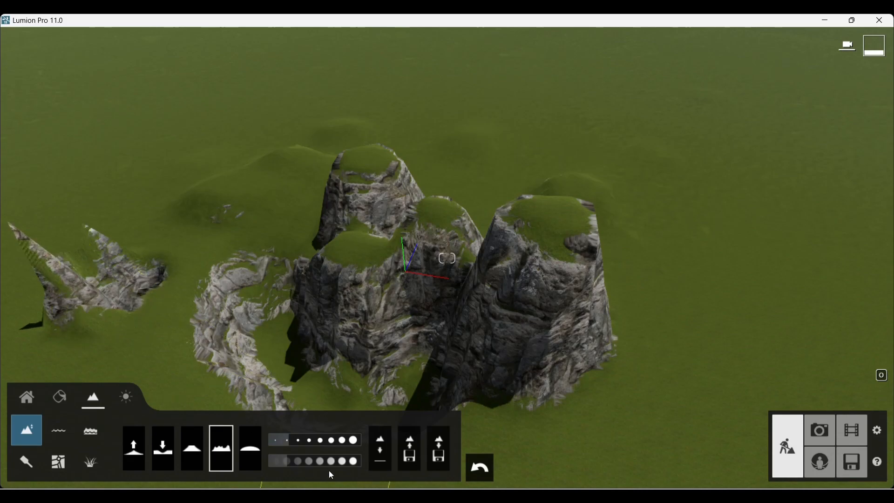
left_click_drag(290, 459, 301, 460)
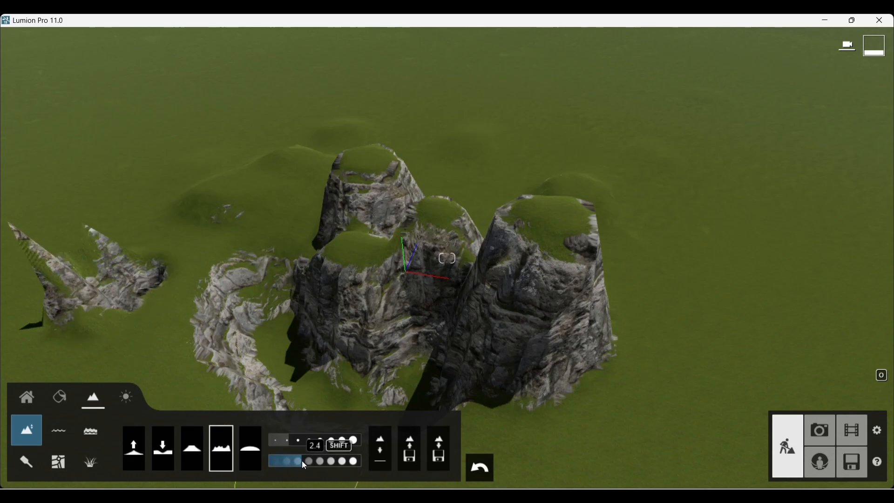
left_click_drag(105, 276, 105, 276)
mouse_move(105, 276)
right_mouse_down()
mouse_move(303, 274)
mouse_move(314, 300)
mouse_move(349, 317)
mouse_move(345, 289)
mouse_move(354, 294)
mouse_move(345, 284)
mouse_move(398, 264)
mouse_move(412, 272)
mouse_move(375, 238)
right_mouse_up()
key("s")
key("s")
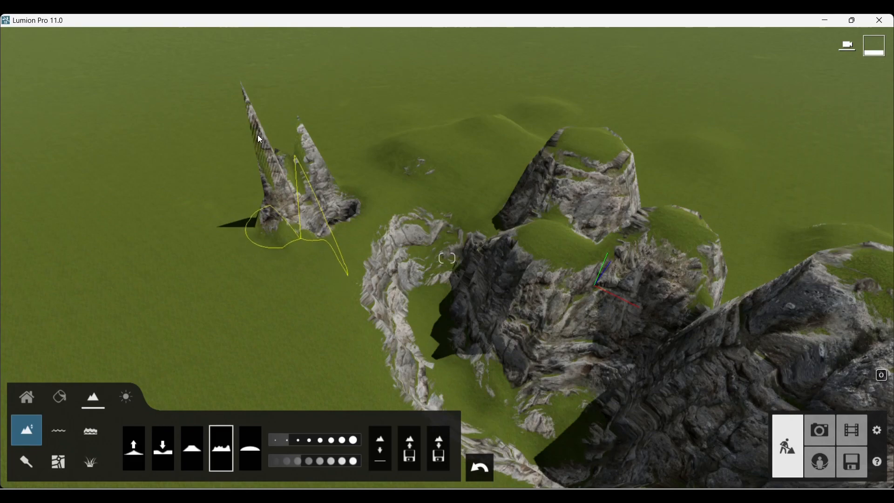
- Smooth the jagged spikes and the adjacent low hills with the Smooth brush until the ground is gently rounded
scroll(394, 297, "down", 3)
right_click_drag(393, 297, 323, 312)
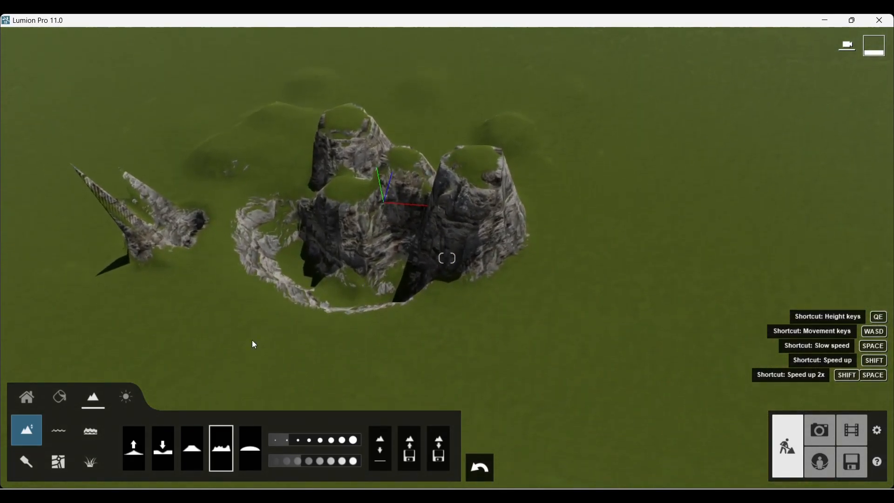
left_click(252, 449)
scroll(425, 152, "up", 5)
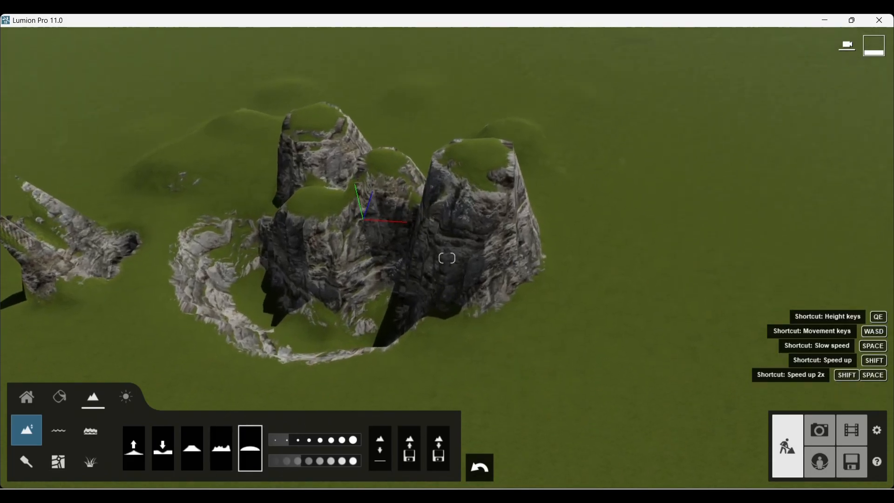
scroll(476, 325, "down", 5)
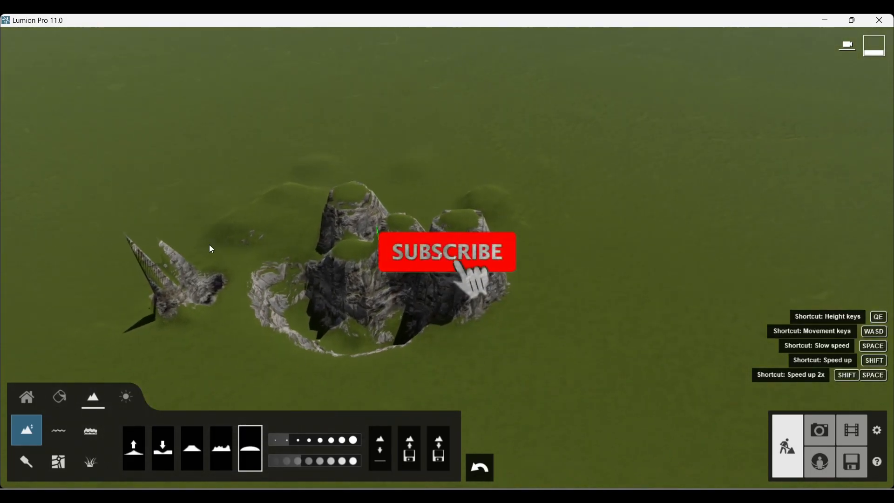
right_click_drag(147, 245, 309, 349)
scroll(309, 349, "up", 3)
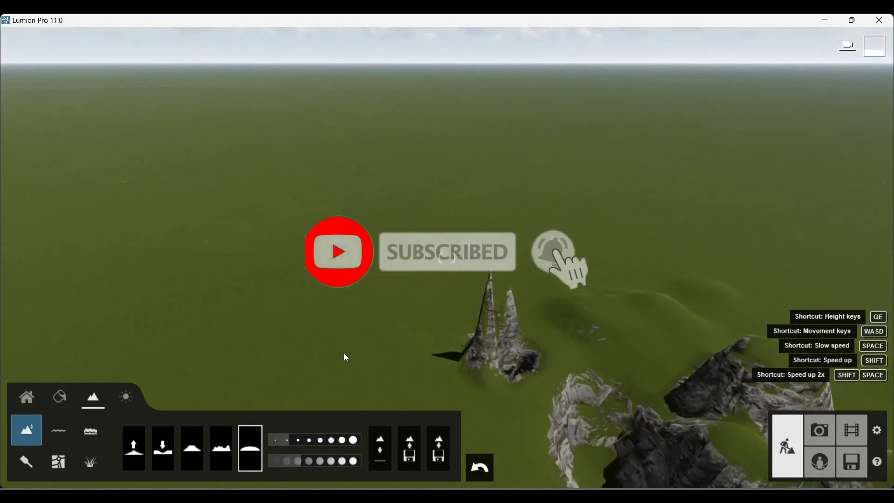
right_click_drag(587, 356, 515, 311)
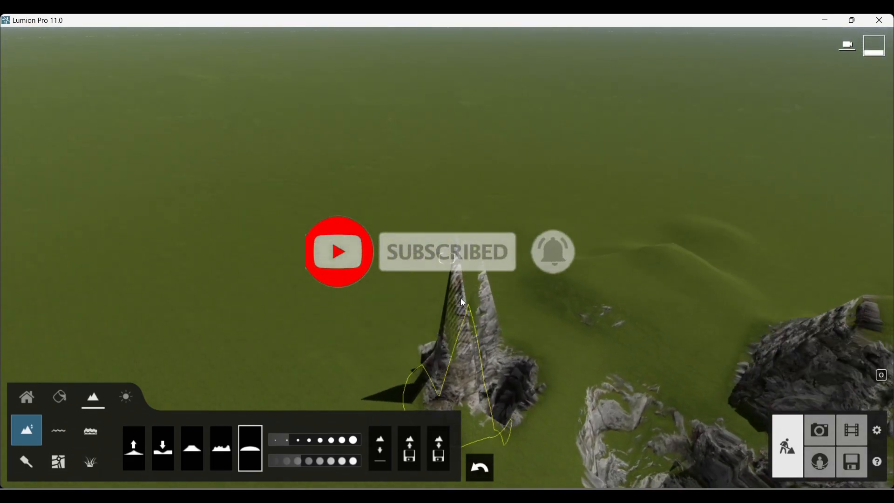
mouse_move(462, 301)
left_mouse_down()
mouse_move(455, 331)
mouse_move(475, 383)
mouse_move(535, 385)
mouse_move(629, 309)
mouse_move(607, 321)
mouse_move(595, 280)
mouse_move(556, 289)
mouse_move(623, 300)
mouse_move(676, 264)
left_mouse_up()
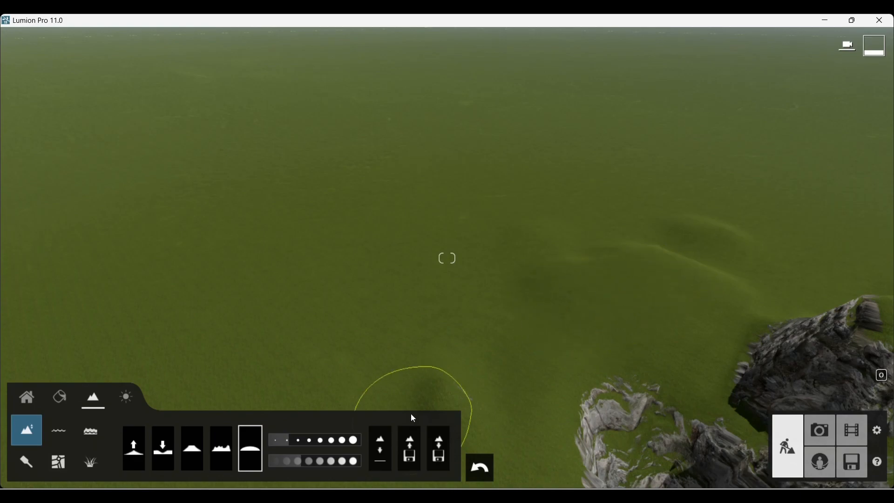
- Smooth the cliff face of the front rocks beside the origin axes
key("s")
right_click_drag(621, 341, 415, 392)
key("w")
mouse_move(511, 370)
right_mouse_down()
mouse_move(512, 386)
mouse_move(515, 348)
mouse_move(479, 259)
mouse_move(488, 266)
mouse_move(490, 358)
mouse_move(487, 284)
mouse_move(457, 262)
right_mouse_up()
key("s")
key("w")
key("s")
left_click_drag(446, 283, 471, 307)
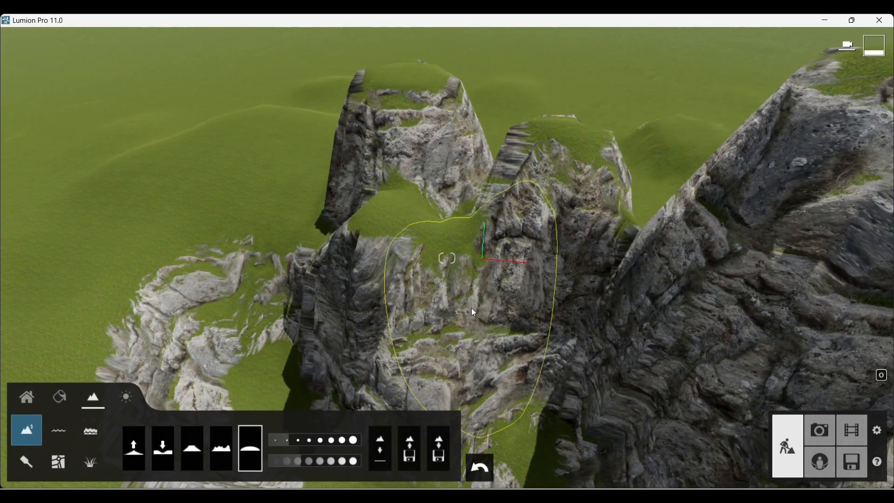
key("s")
right_click_drag(473, 307, 448, 303)
key("w")
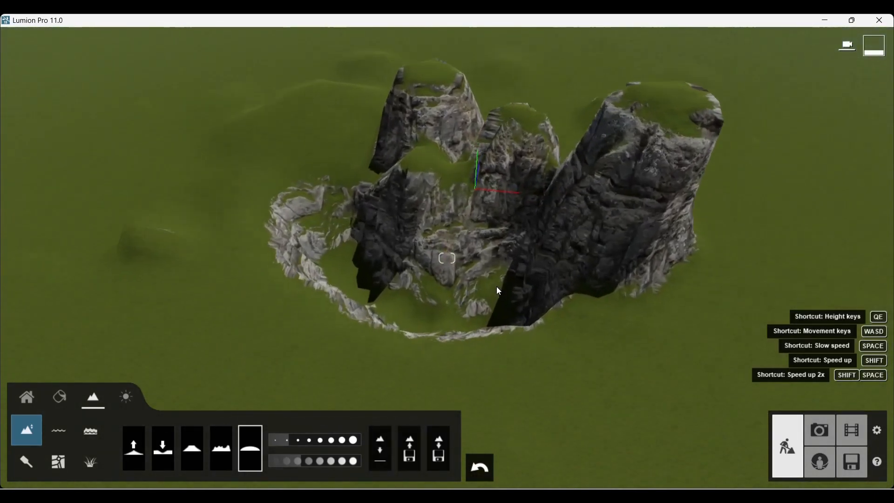
key("w")
right_click_drag(498, 290, 494, 381)
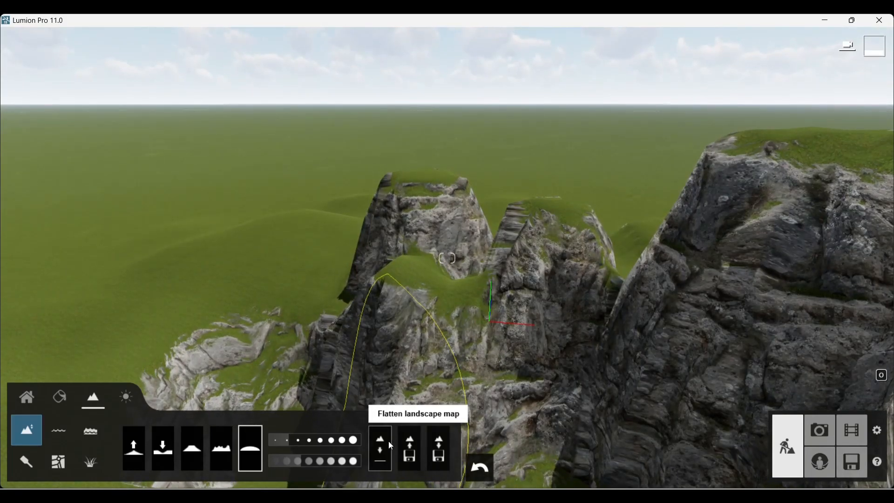
- Try flattening the entire landscape map, and undo the flattening
left_click(390, 445)
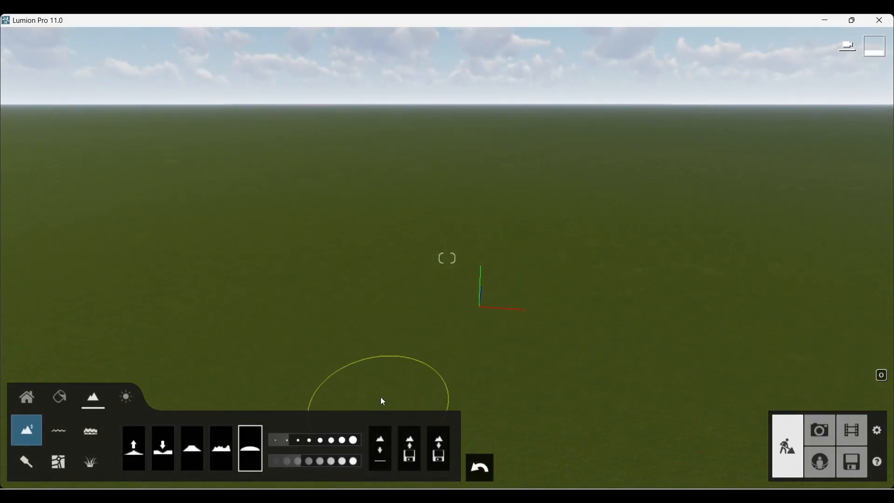
left_click(480, 469)
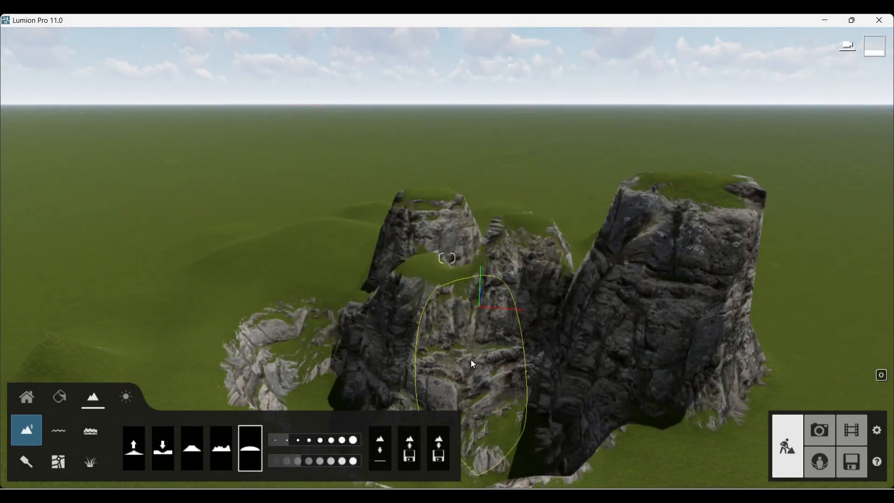
scroll(474, 323, "down", 2)
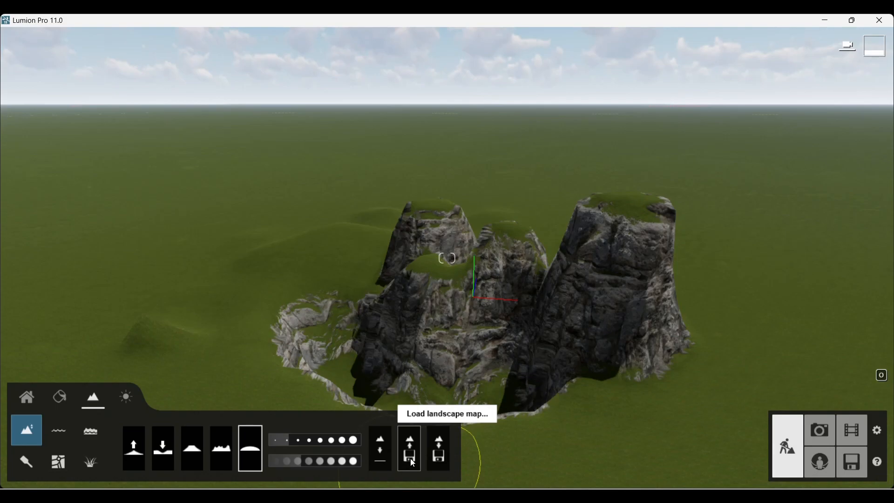
- Raise new hills behind and beside the rocks and pull the right rock up into a tall tower with the Raise brush
right_click_drag(358, 290, 403, 337)
scroll(371, 302, "up", 3)
scroll(371, 307, "down", 2)
scroll(395, 317, "up", 3)
right_click_drag(493, 320, 494, 309)
scroll(495, 308, "down", 5)
right_click_drag(411, 290, 413, 270)
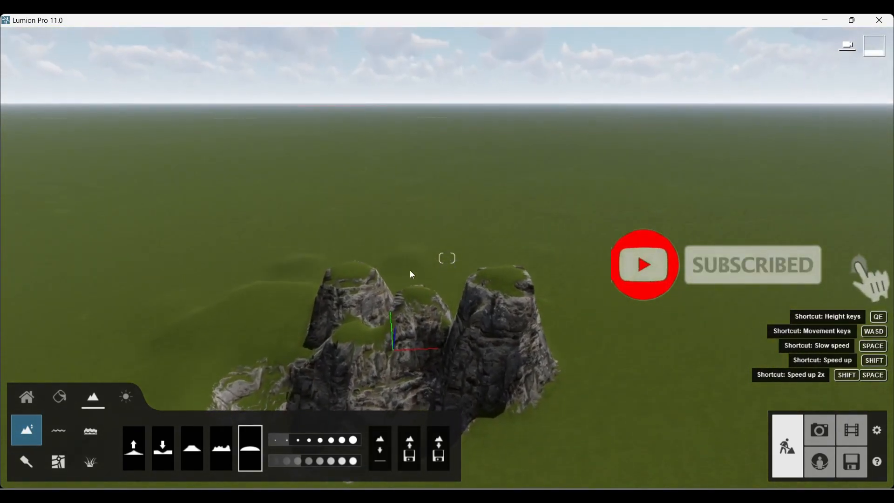
left_click(134, 448)
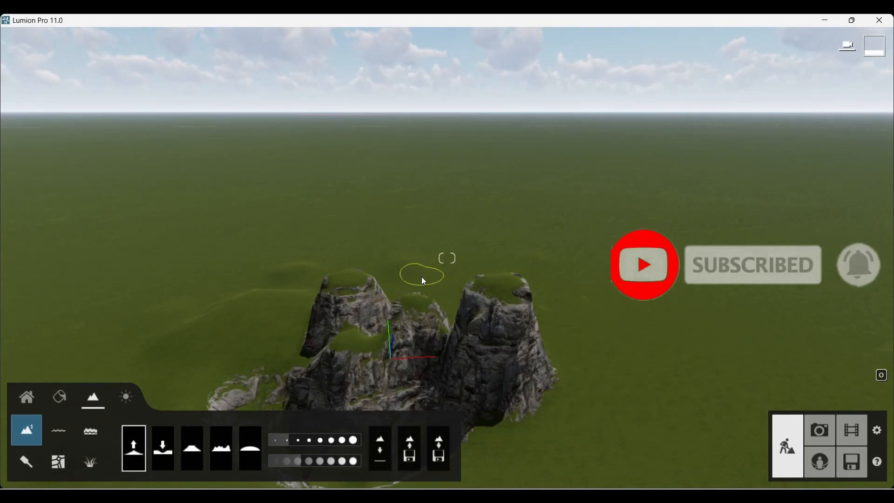
left_click_drag(422, 276, 431, 273)
mouse_move(526, 278)
left_mouse_down()
mouse_move(617, 285)
mouse_move(555, 278)
mouse_move(568, 283)
mouse_move(563, 278)
left_mouse_up()
left_click_drag(617, 297, 670, 309)
mouse_move(721, 377)
left_mouse_down()
mouse_move(728, 429)
mouse_move(698, 428)
mouse_move(664, 333)
mouse_move(663, 440)
mouse_move(655, 376)
mouse_move(634, 349)
mouse_move(619, 433)
mouse_move(583, 359)
mouse_move(574, 371)
mouse_move(551, 295)
mouse_move(508, 291)
mouse_move(516, 283)
mouse_move(498, 163)
left_mouse_up()
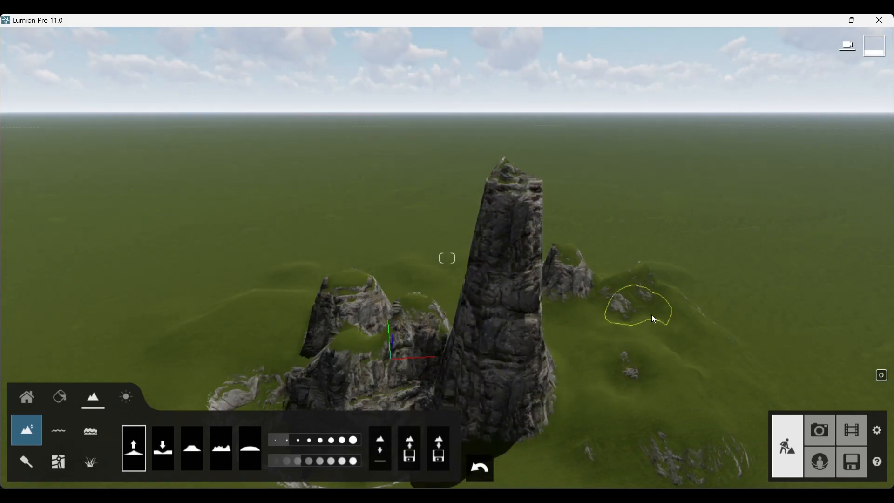
- Place a dark blue water plane in the trench at the foot of the rocks and stretch it along the trench
key("s")
key("w")
mouse_move(644, 299)
right_mouse_down()
mouse_move(625, 314)
mouse_move(650, 336)
mouse_move(661, 326)
mouse_move(539, 255)
mouse_move(546, 242)
mouse_move(506, 256)
right_mouse_up()
key("w")
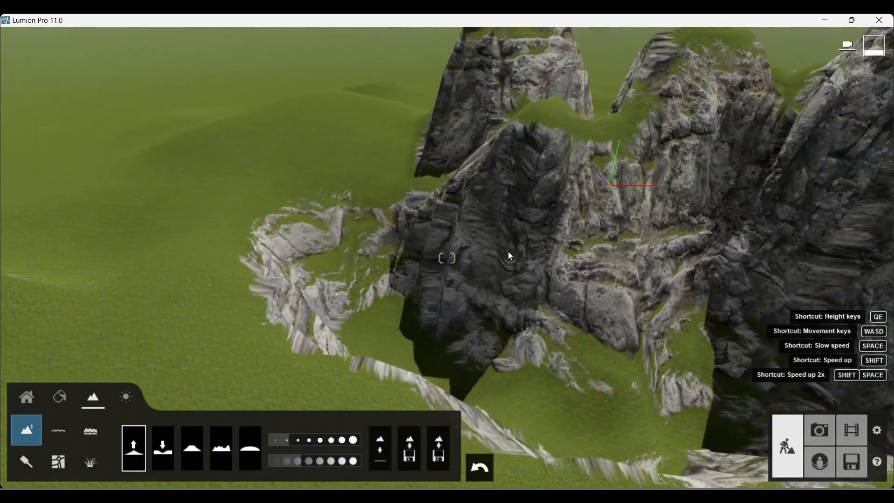
left_click(68, 434)
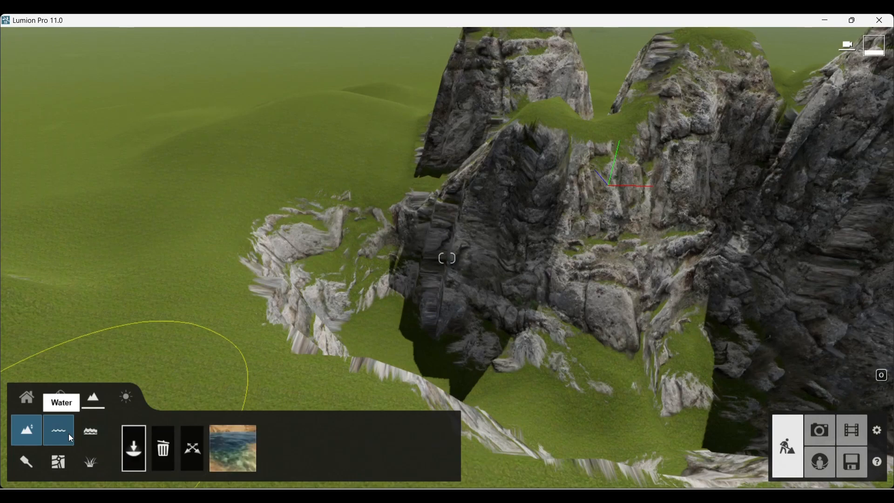
left_click(233, 443)
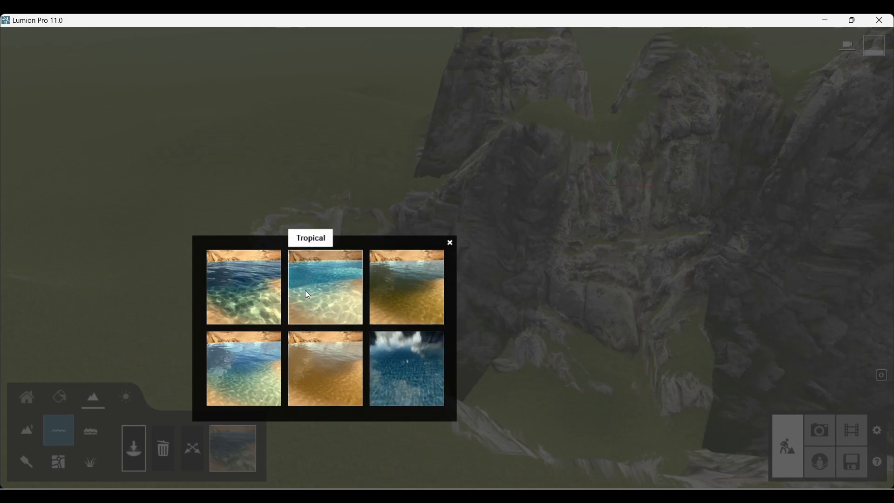
left_click(244, 287)
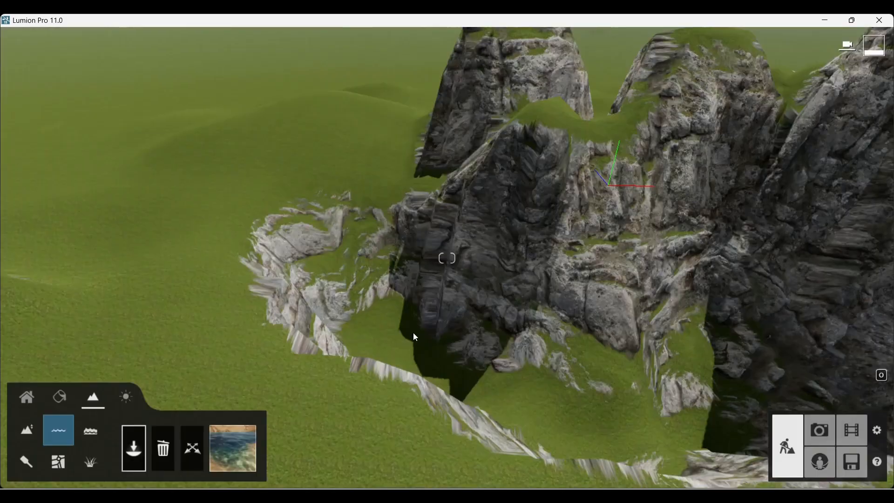
key("s")
right_click_drag(417, 316, 263, 333)
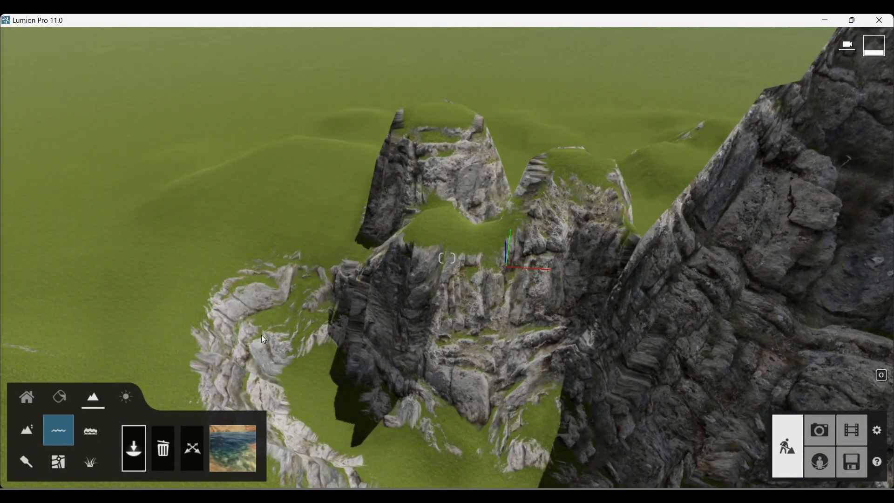
left_click(262, 337)
right_click_drag(294, 358, 376, 339)
left_click_drag(381, 350, 731, 493)
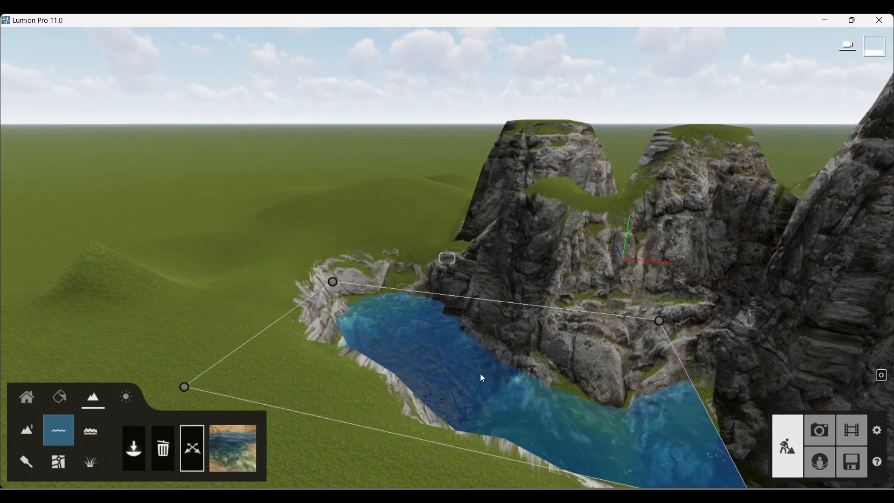
- Extend the water plane's corners under the tall rock and past the front bank, and raise its water level
scroll(272, 269, "down", 5)
right_click_drag(272, 268, 233, 275)
scroll(395, 289, "up", 8)
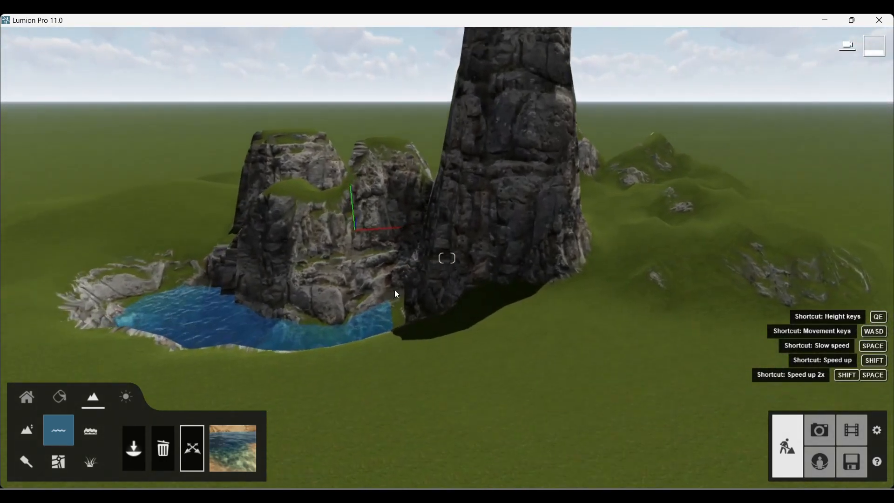
right_click_drag(395, 290, 372, 289)
scroll(372, 289, "down", 5)
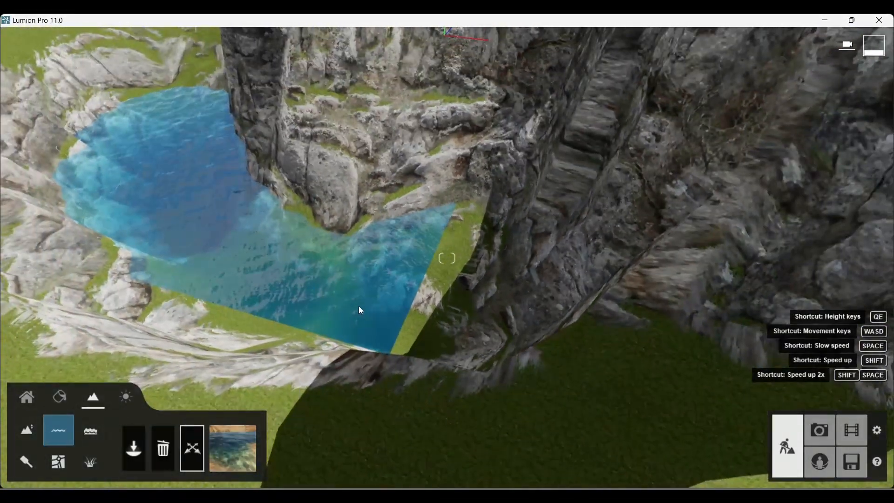
left_click_drag(492, 126, 602, 139)
scroll(251, 229, "down", 5)
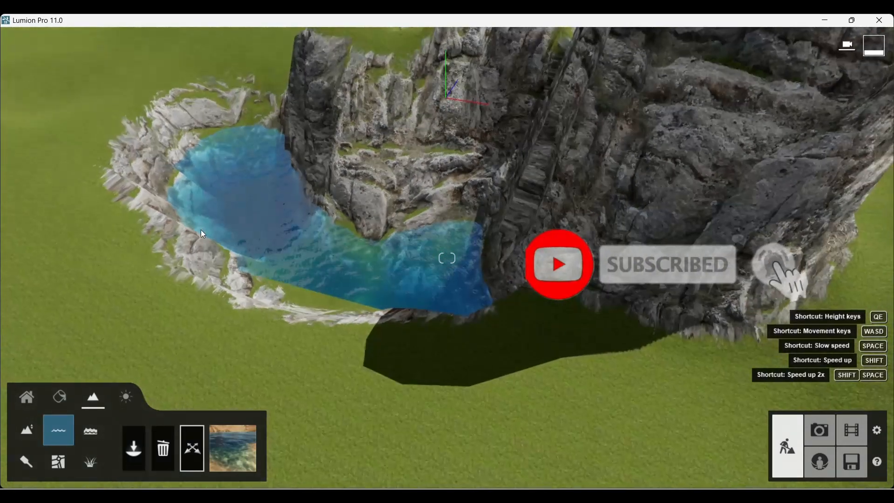
left_click_drag(518, 348, 531, 403)
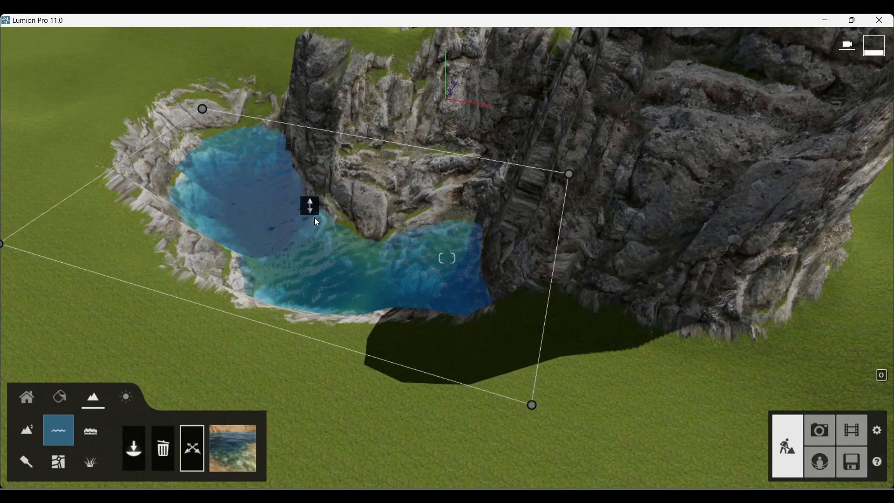
left_click_drag(311, 206, 301, 107)
- Examine the water up close, from just above the surface, from underwater and from a distance
key("w")
right_click_drag(272, 212, 395, 257)
key("w")
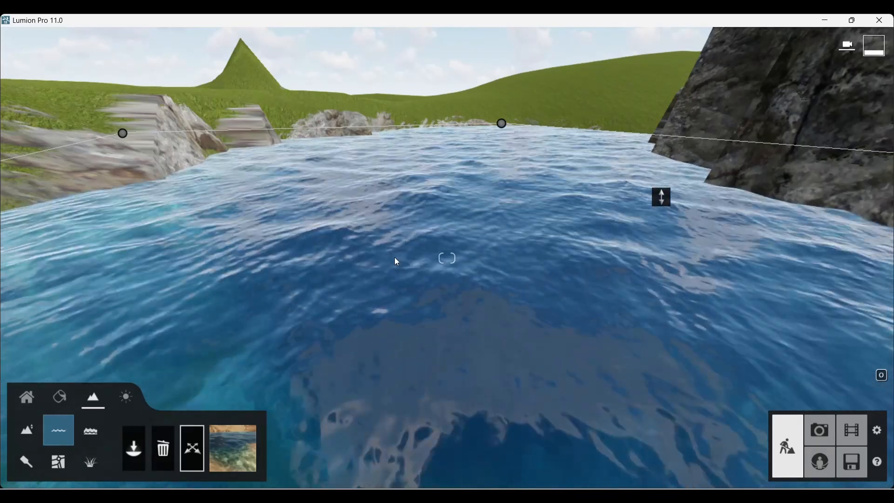
mouse_move(354, 248)
right_mouse_down()
mouse_move(354, 261)
mouse_move(358, 247)
right_mouse_up()
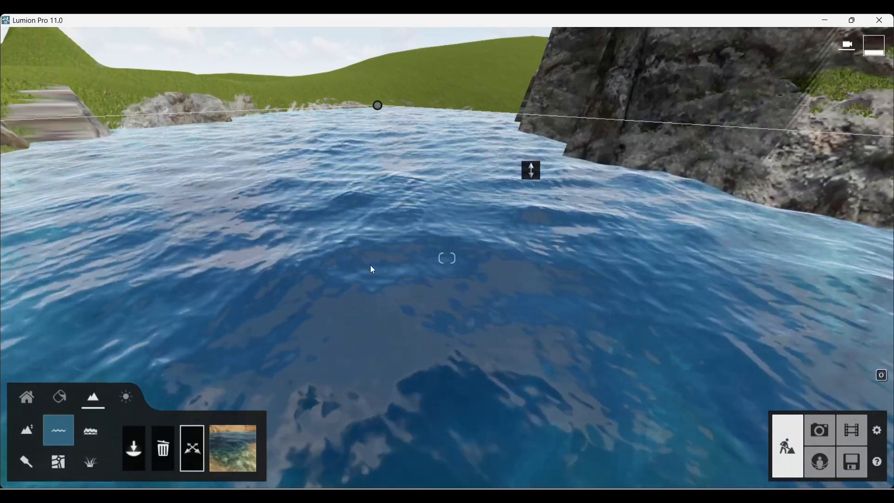
key("w")
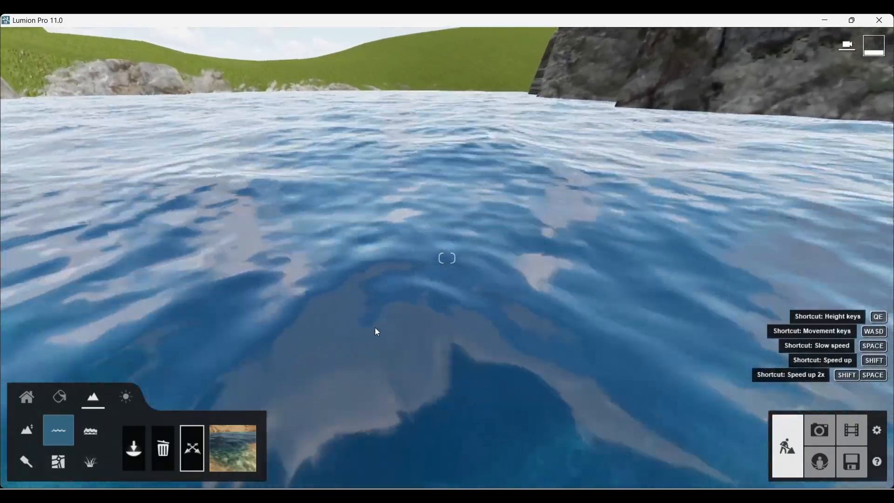
right_click_drag(418, 272, 421, 269)
key("w")
key("w")
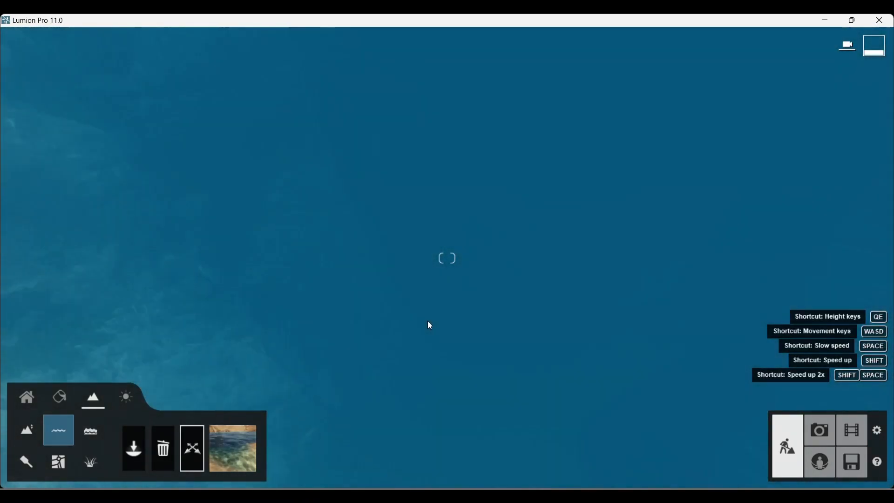
right_click_drag(427, 320, 434, 309)
key("w")
key("s")
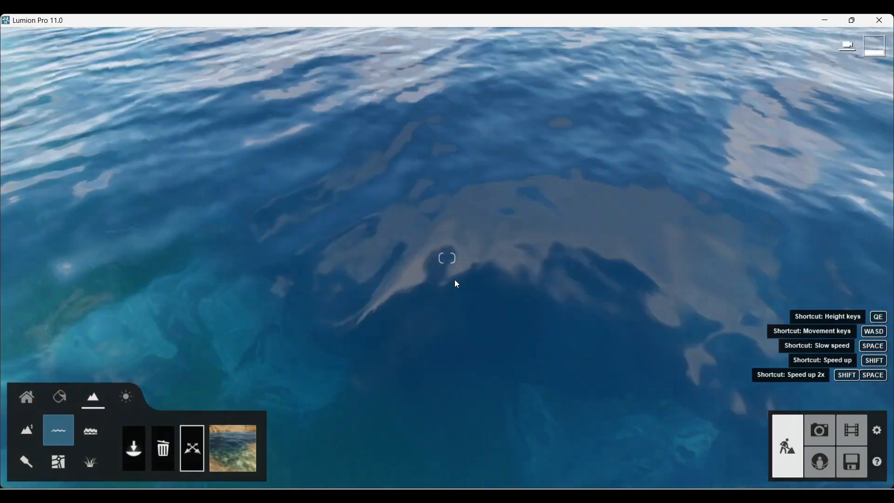
key("w")
key("s")
key("s")
right_click_drag(456, 269, 493, 307)
scroll(448, 258, "down", 5)
scroll(449, 258, "up", 5)
scroll(449, 258, "down", 3)
scroll(463, 285, "down", 4)
scroll(512, 365, "up", 4)
right_click_drag(494, 353, 486, 372)
scroll(508, 367, "up", 5)
scroll(486, 373, "down", 4)
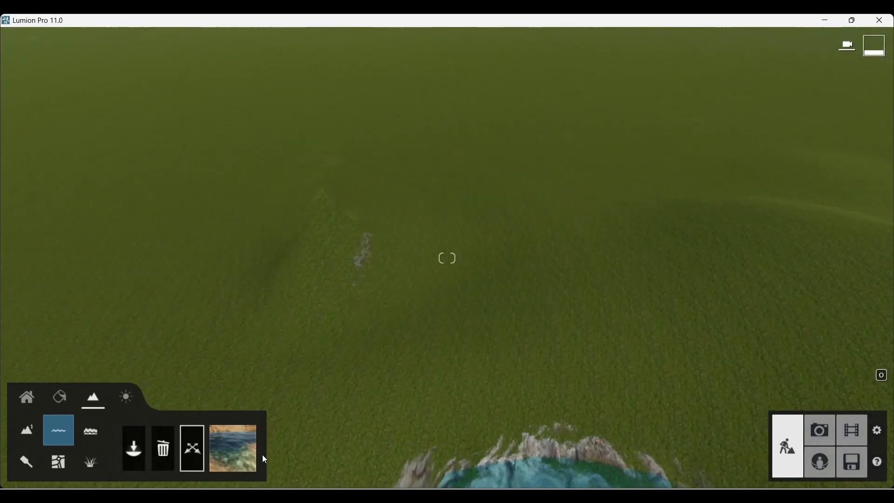
- Change the trench's water to the murky green-brown type and view the pond
left_click(240, 428)
left_click(373, 283)
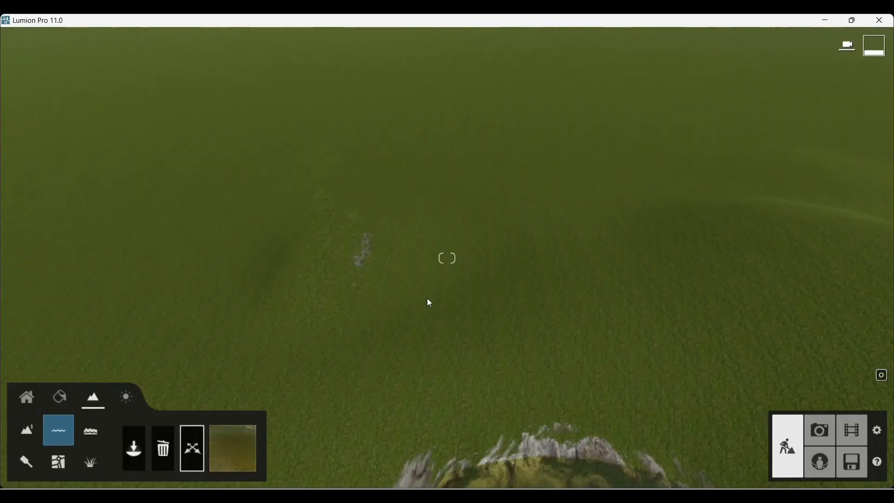
right_click_drag(427, 295, 427, 294)
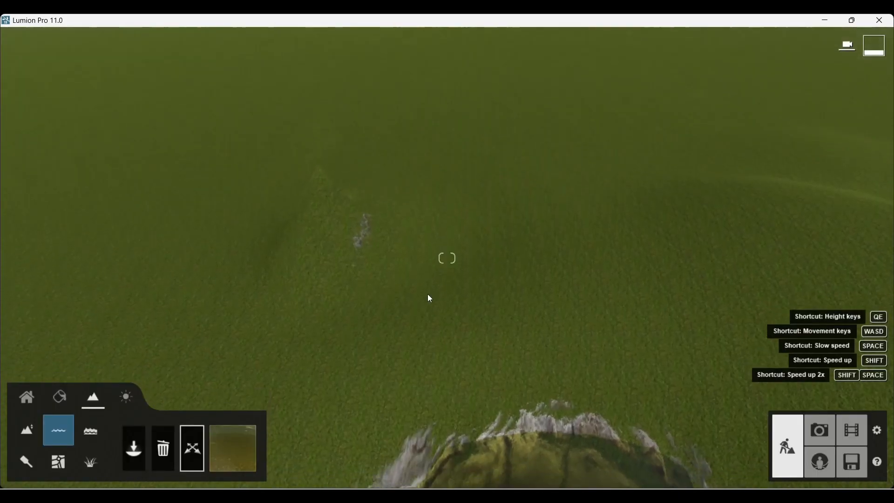
scroll(428, 286, "up", 4)
scroll(462, 235, "down", 3)
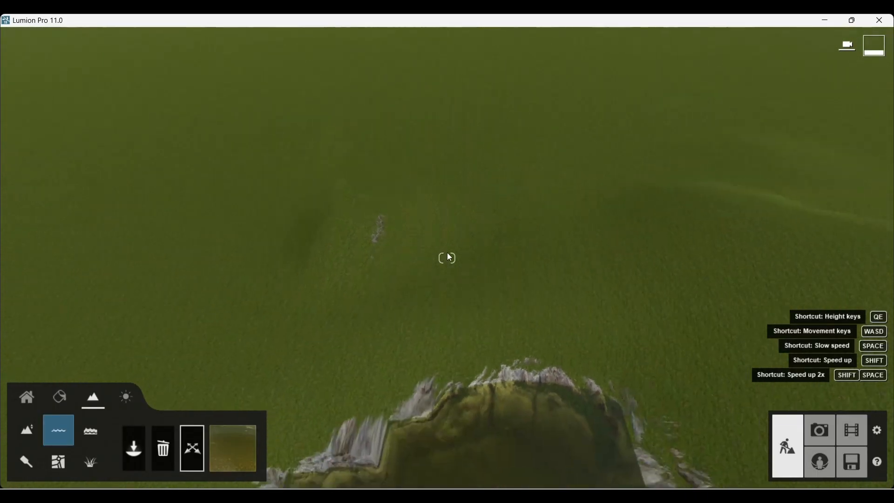
- Dig a deep rocky crater in the grass beyond the pond with the Lower brush
left_click(26, 446)
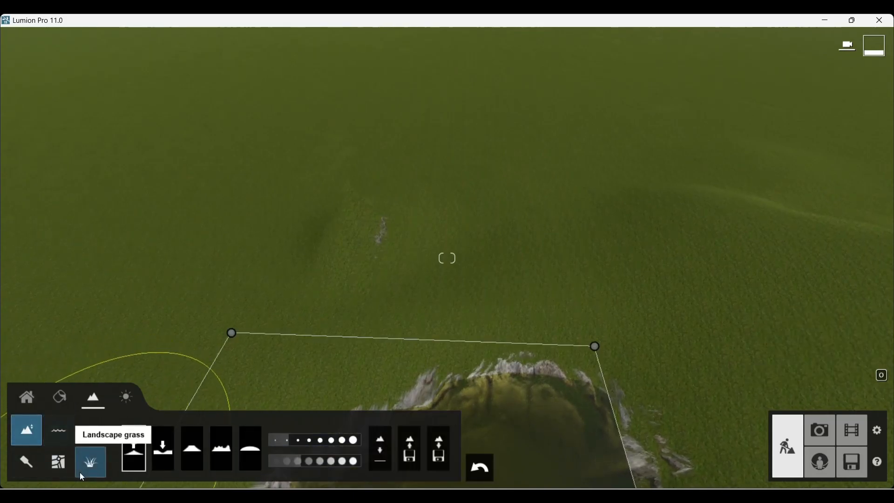
left_click(163, 447)
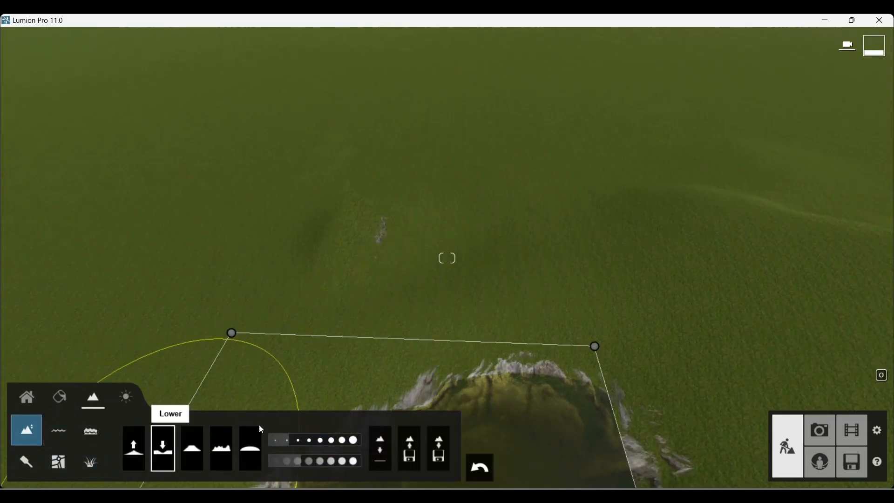
mouse_move(464, 269)
left_mouse_down()
mouse_move(449, 295)
mouse_move(492, 273)
mouse_move(485, 277)
mouse_move(498, 247)
left_mouse_up()
scroll(504, 226, "up", 3)
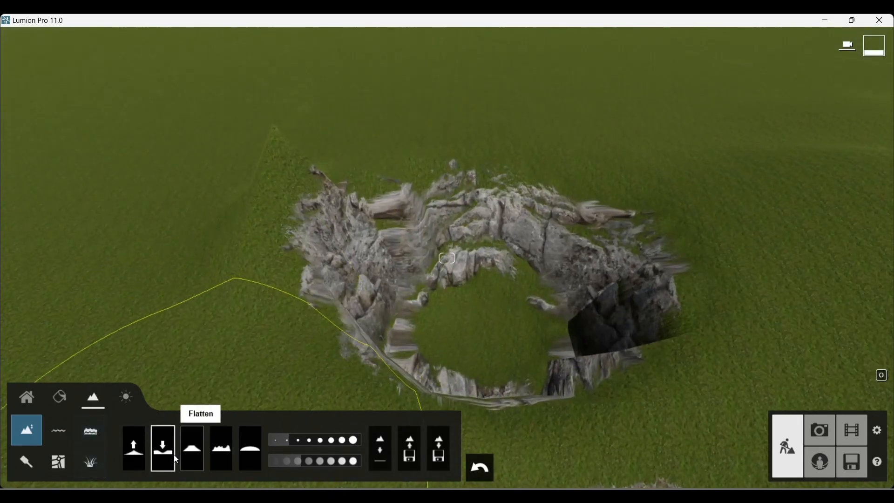
- Place a second water plane of the murky green-brown type at the bottom of the new crater
left_click(59, 430)
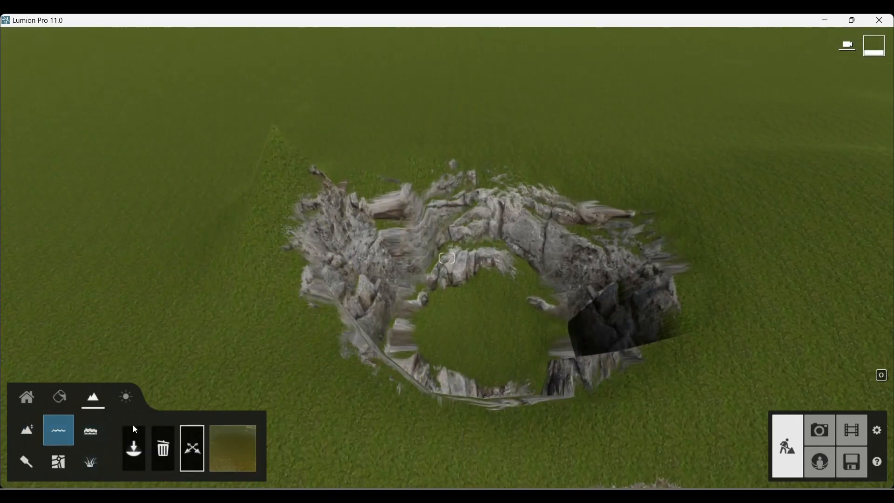
left_click(219, 452)
left_click(424, 291)
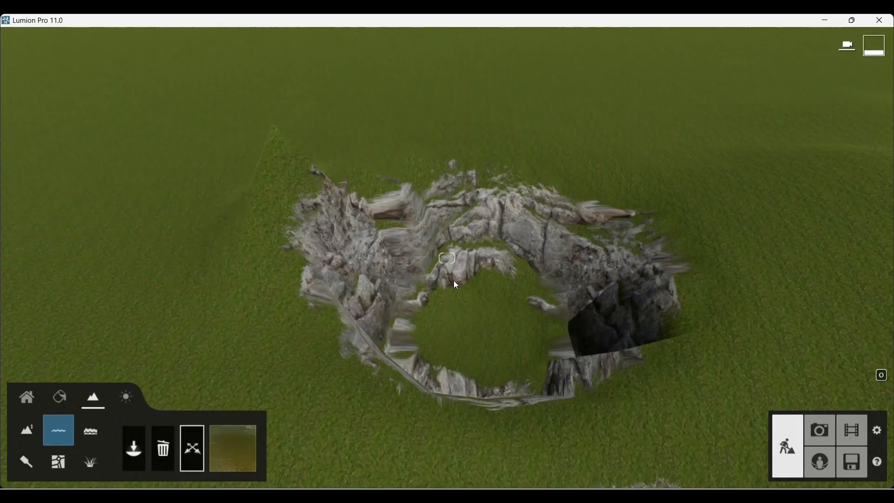
key("w")
right_click_drag(479, 316, 444, 290)
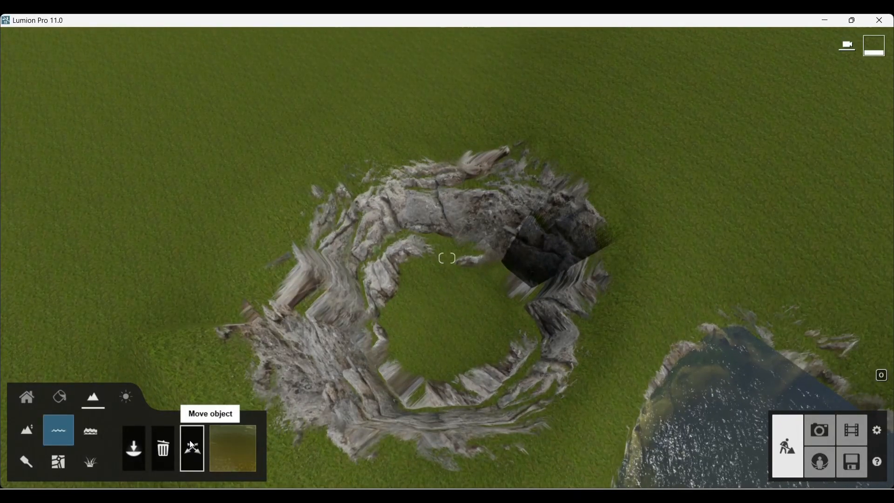
left_click(134, 448)
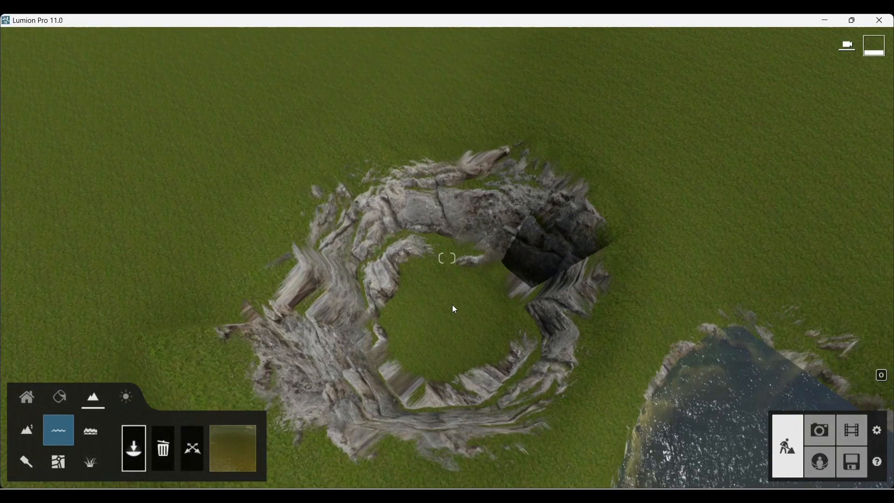
left_click(431, 287)
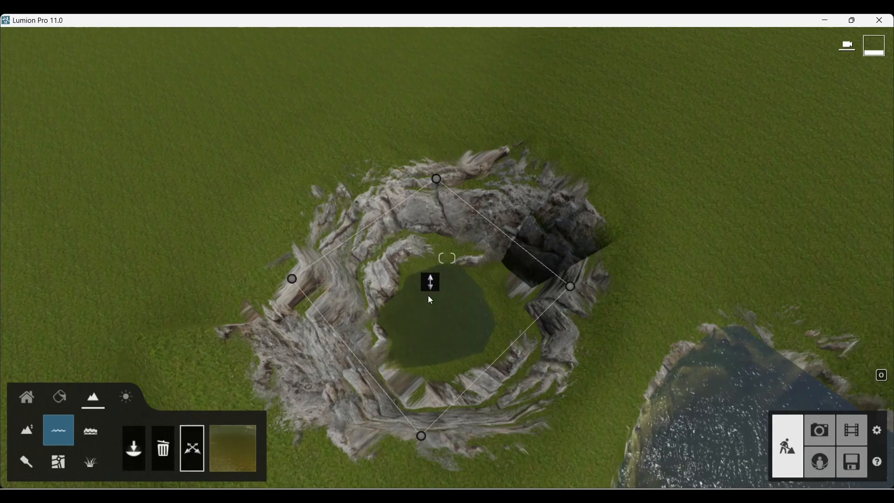
- Raise the new water plane to near the crater's rim and stretch its corner outward to cover the whole crater
left_click_drag(431, 280, 434, 164)
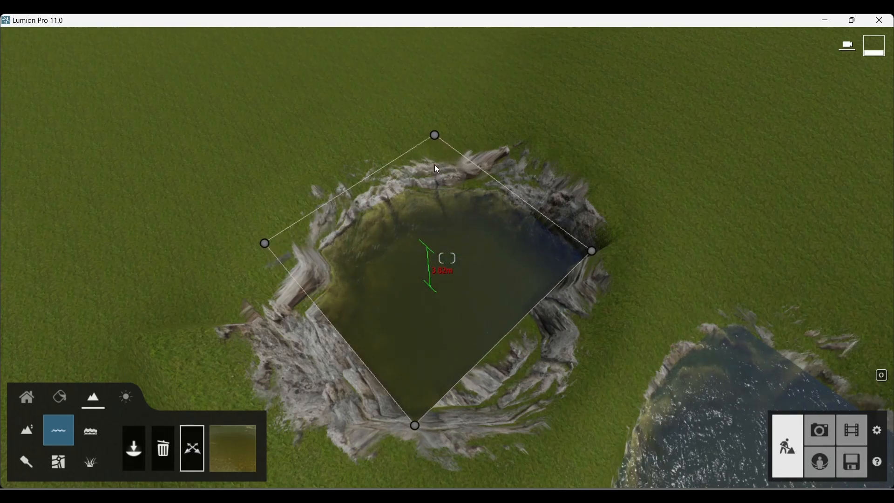
left_click_drag(590, 255, 655, 287)
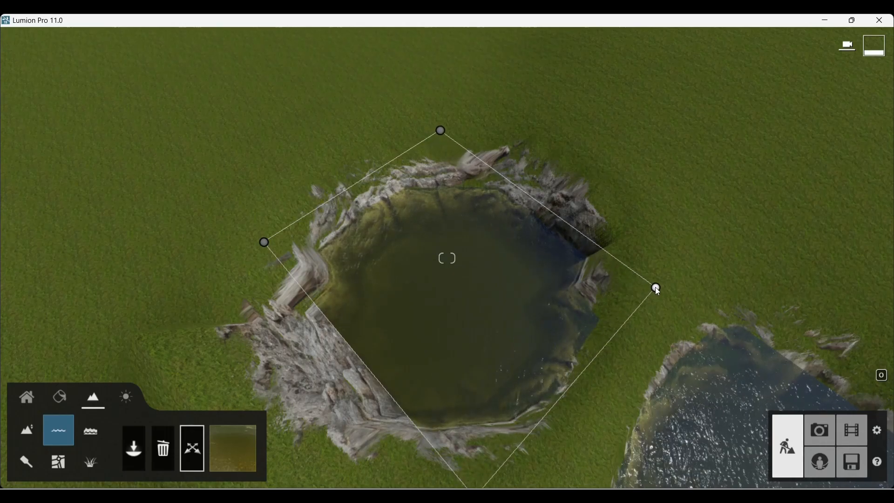
- Examine the filled crater and the pond beneath the rocky hills from a distance and from close to the water
key("w")
right_click_drag(569, 341, 543, 343)
key("s")
key("s")
key("w")
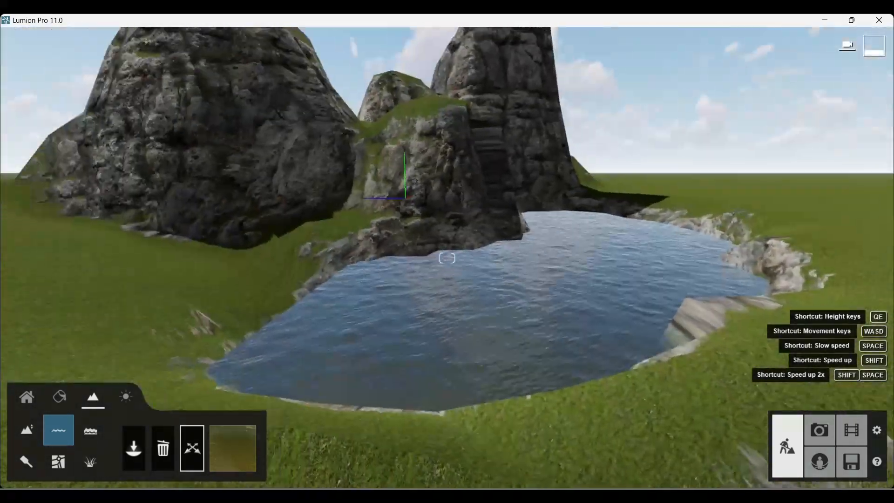
key("w")
key("w")
right_click_drag(526, 317, 609, 375)
key("w")
right_click_drag(189, 356, 549, 351)
key("s")
key("w")
key("s")
key("w")
- Change the water to the clear, bright blue type whose preview shows turquoise shallows beside sand
left_click(145, 444)
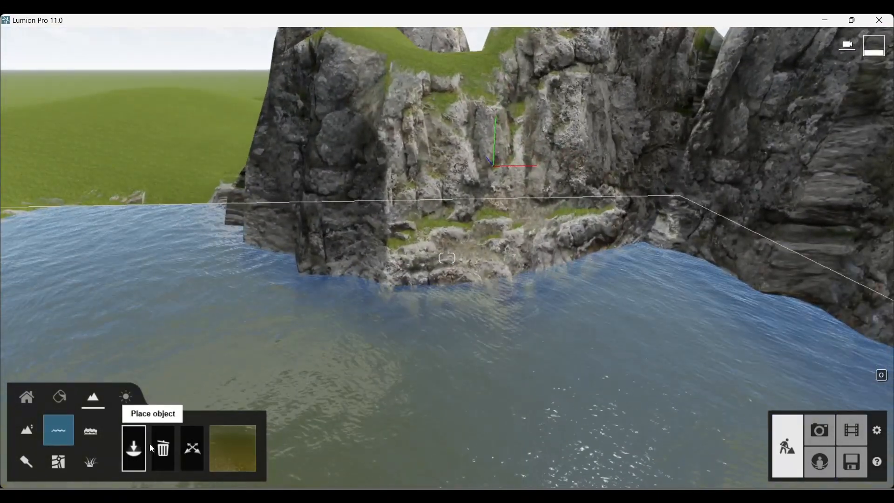
left_click(233, 447)
left_click(252, 289)
key("s")
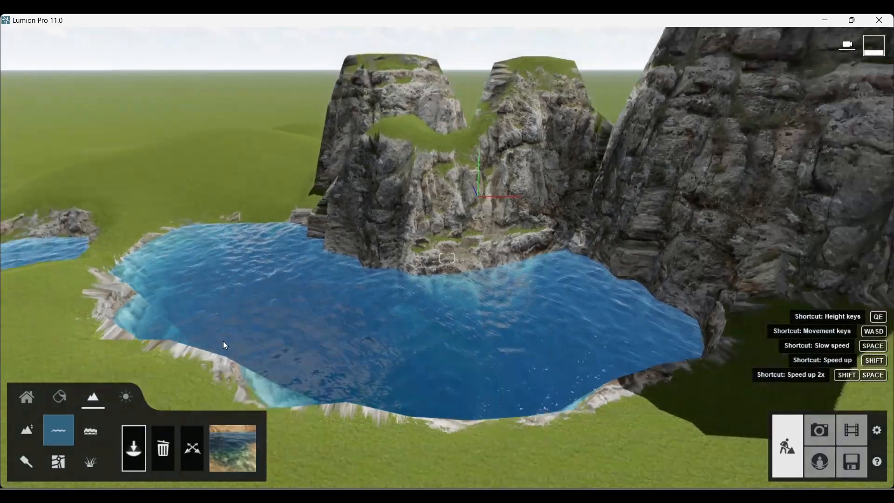
- Examine the bright blue water in the crater up close, from just above its surface, and the whole landscape from afar
right_click_drag(222, 340, 186, 327)
key("w")
right_click_drag(268, 392, 301, 391)
key("w")
key("w")
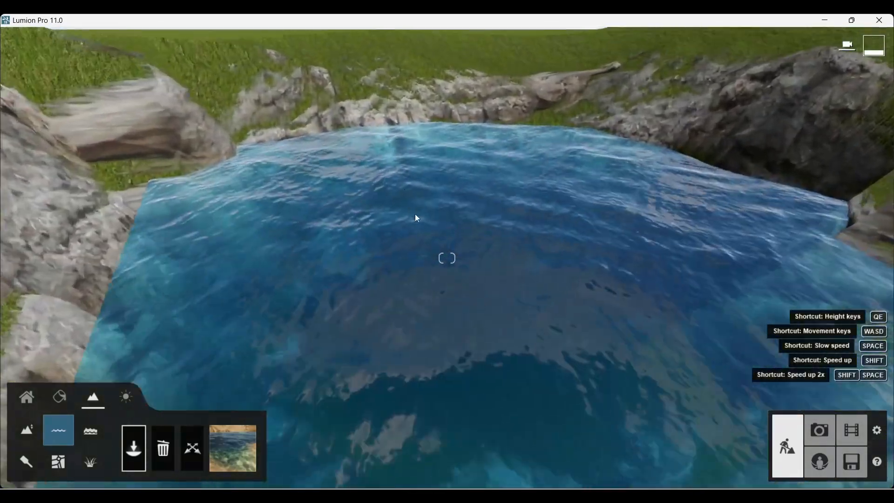
key("w")
key("w")
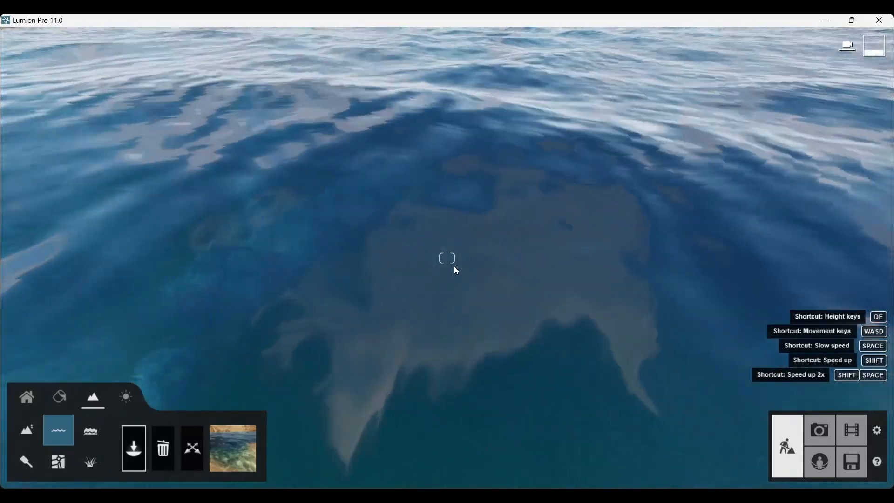
key("s")
key("s")
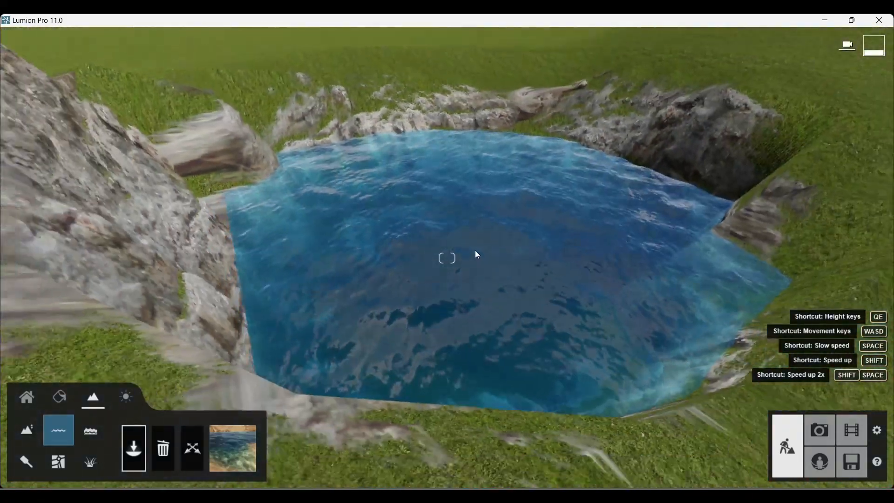
right_click_drag(440, 243, 350, 311)
key("s")
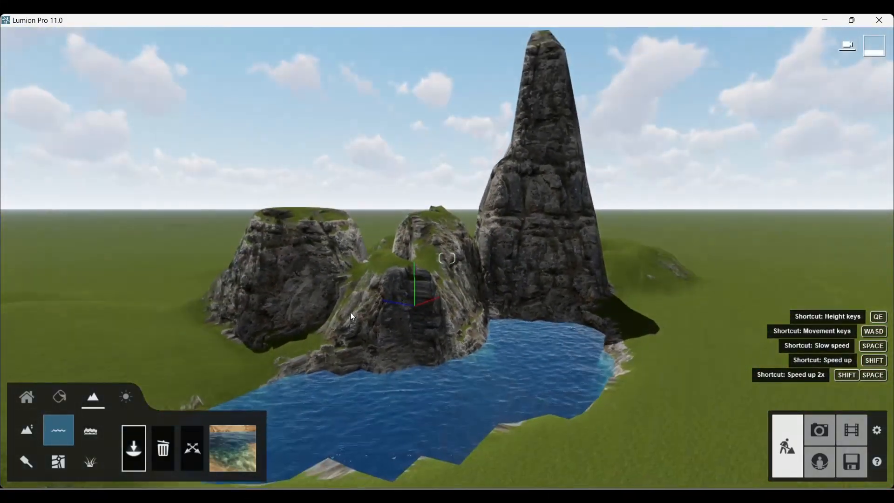